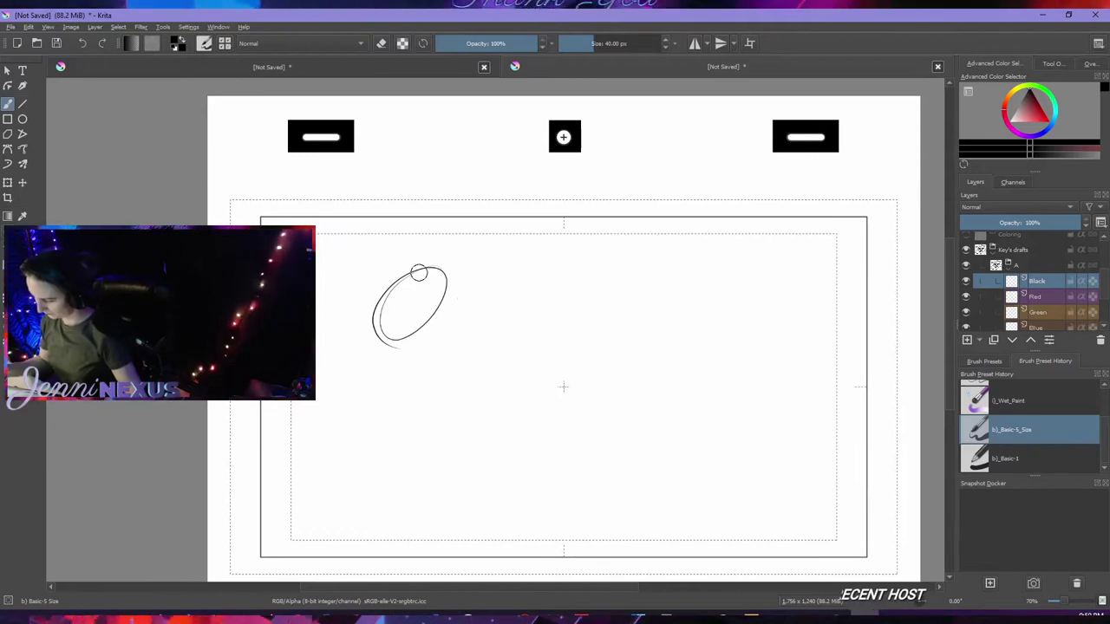
- Sketch the small standing figure's oval head, sweeping hair, torso and legs in the left part of the frame
mouse_move(417, 262)
mouse_down()
mouse_move(404, 388)
mouse_move(497, 347)
mouse_up()
mouse_move(415, 269)
mouse_down()
mouse_move(395, 414)
mouse_move(485, 357)
mouse_up()
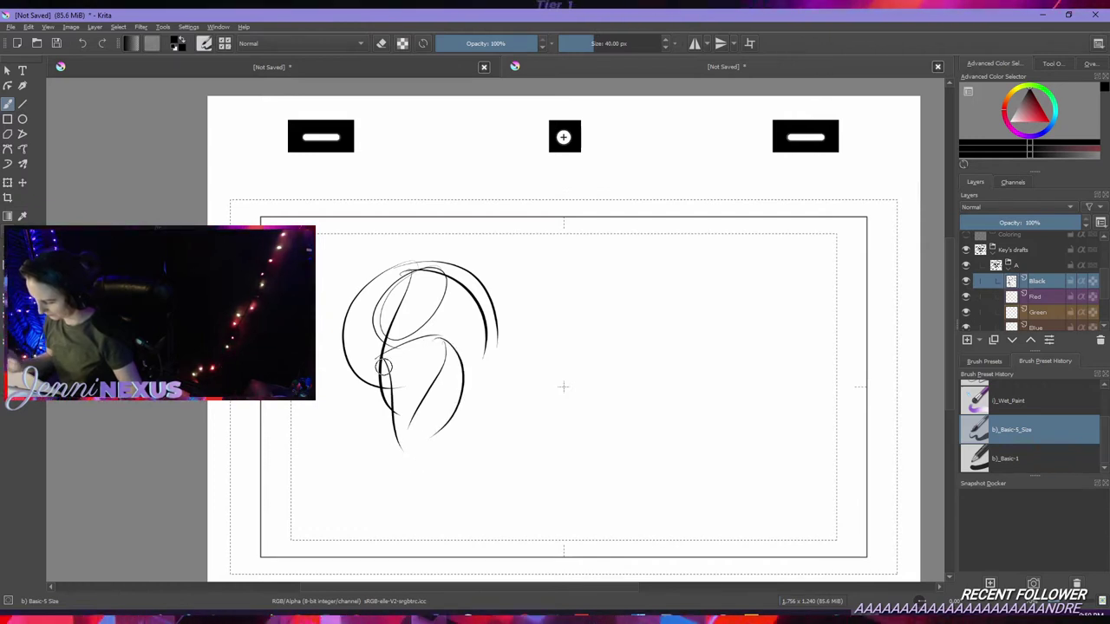
mouse_move(384, 364)
mouse_down()
mouse_move(354, 439)
mouse_move(391, 565)
mouse_move(359, 579)
mouse_up()
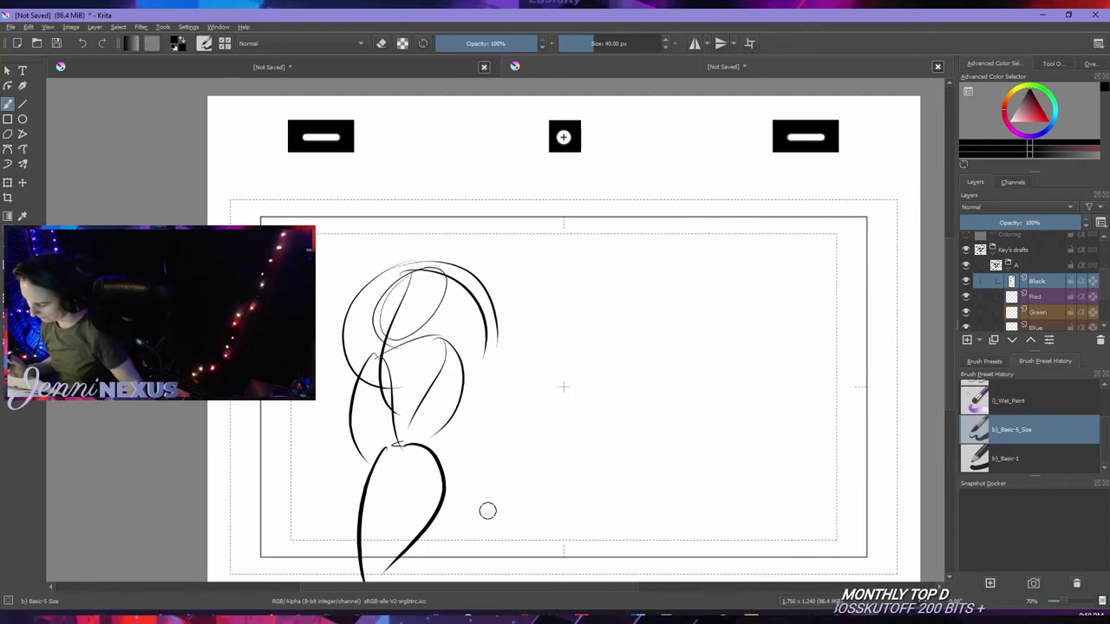
- Sketch a small seated cat with a round head, pointed ears and a thick curled tail beside the figure
mouse_move(477, 488)
mouse_down()
mouse_move(473, 559)
mouse_move(551, 491)
mouse_up()
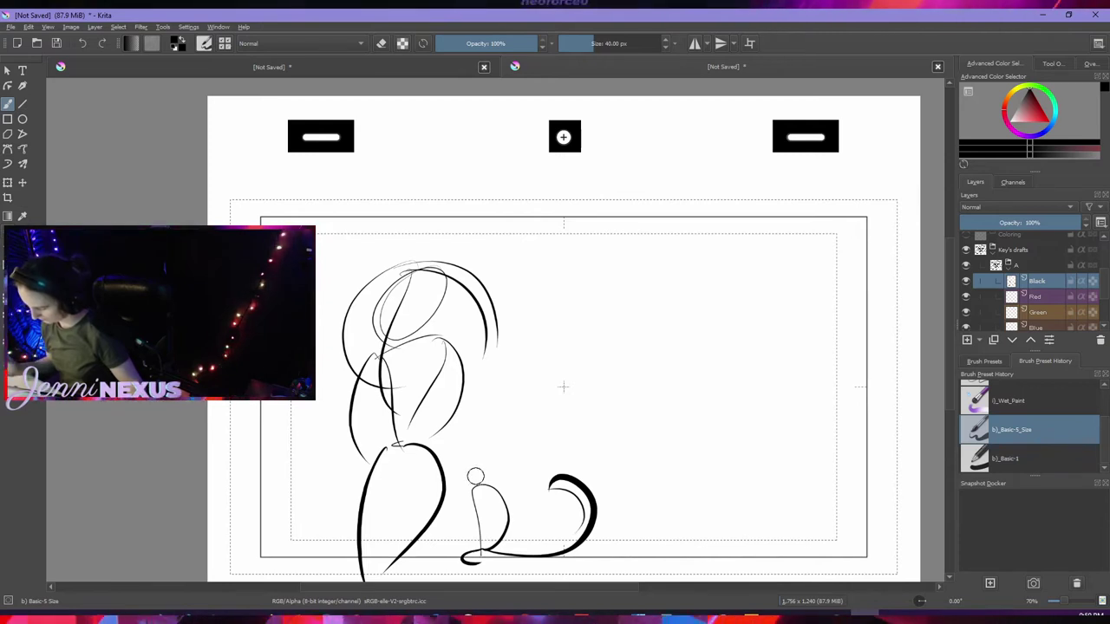
mouse_move(488, 469)
mouse_down()
mouse_move(473, 449)
mouse_move(480, 484)
mouse_move(461, 440)
mouse_up()
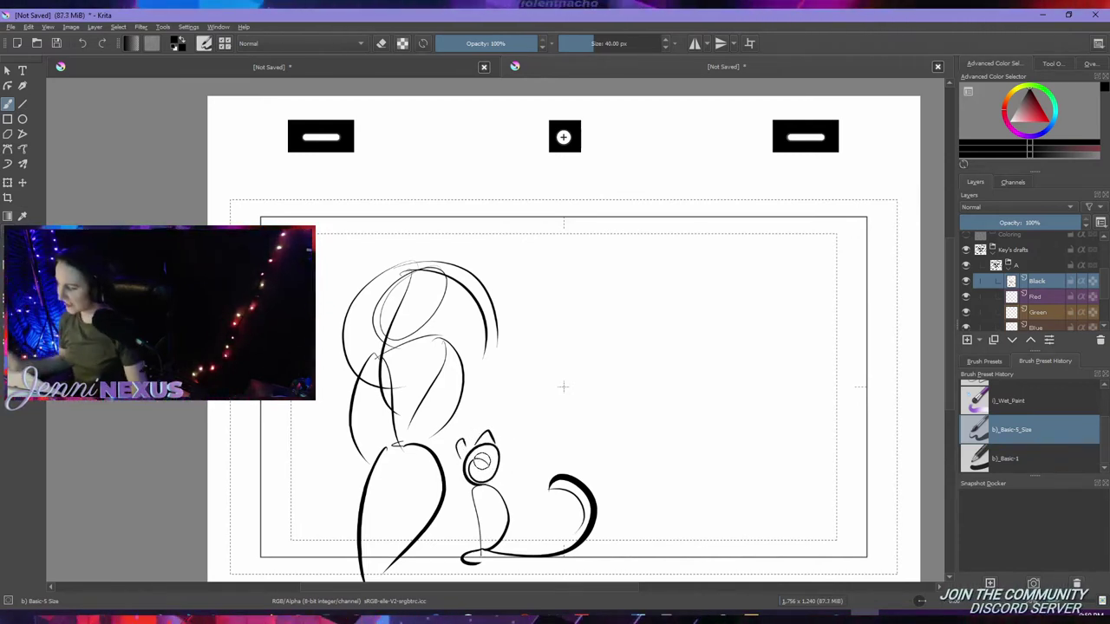
mouse_move(471, 514)
mouse_down()
mouse_move(473, 553)
mouse_move(456, 559)
mouse_up()
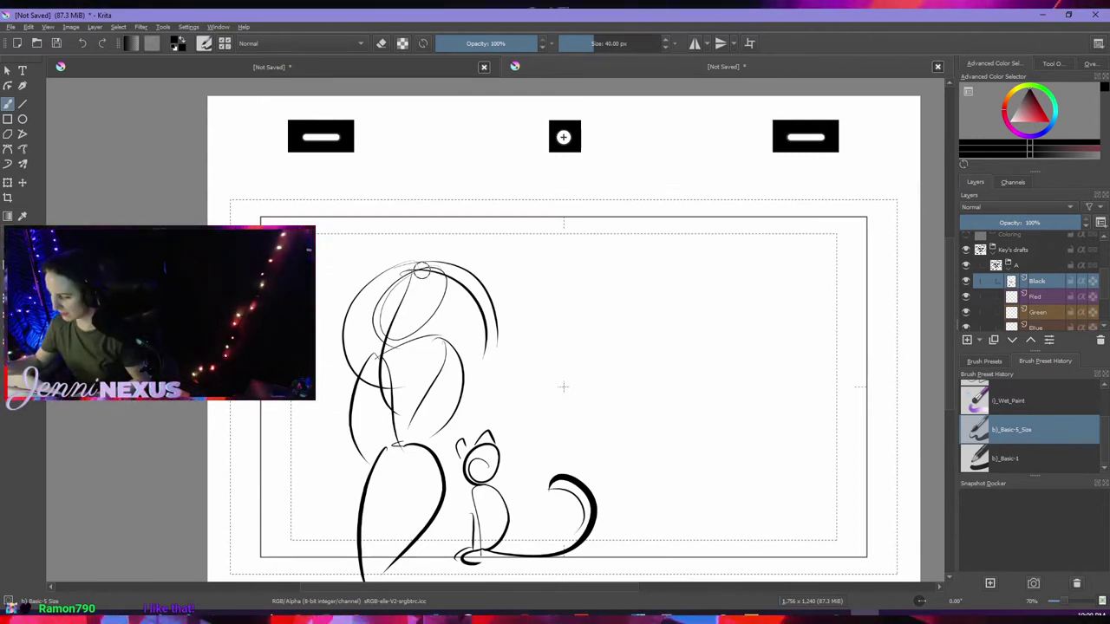
- Build up the small figure's hair with bold curved locks around the head and wide, light arcs on both sides
mouse_move(475, 288)
mouse_down()
mouse_move(472, 387)
mouse_move(451, 393)
mouse_up()
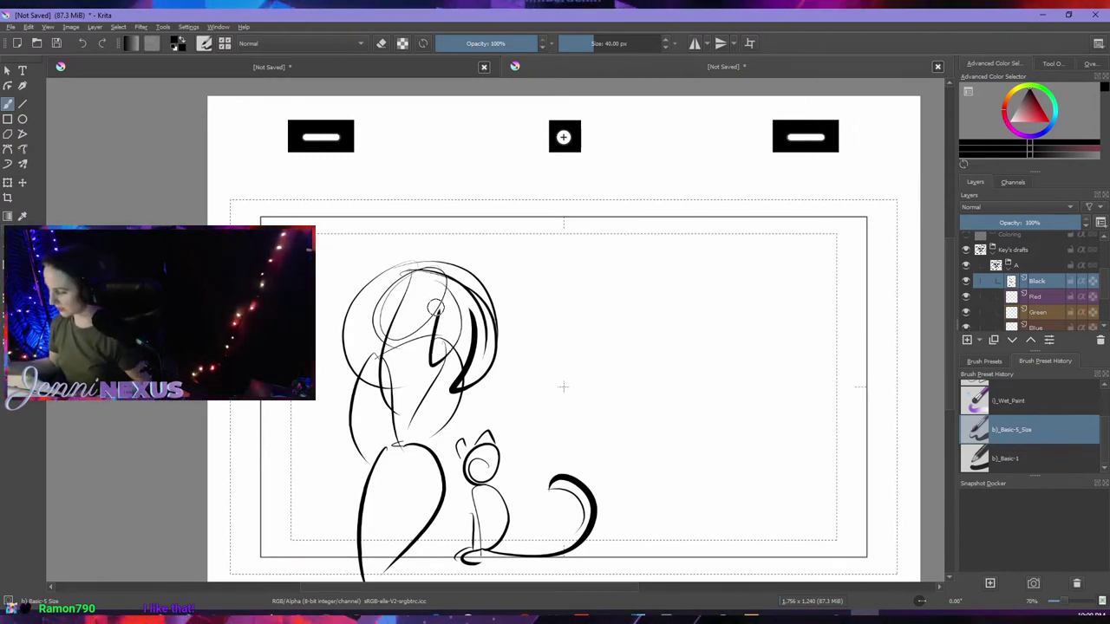
drag(415, 270, 345, 362)
mouse_move(352, 284)
mouse_down()
mouse_move(411, 260)
mouse_move(340, 364)
mouse_up()
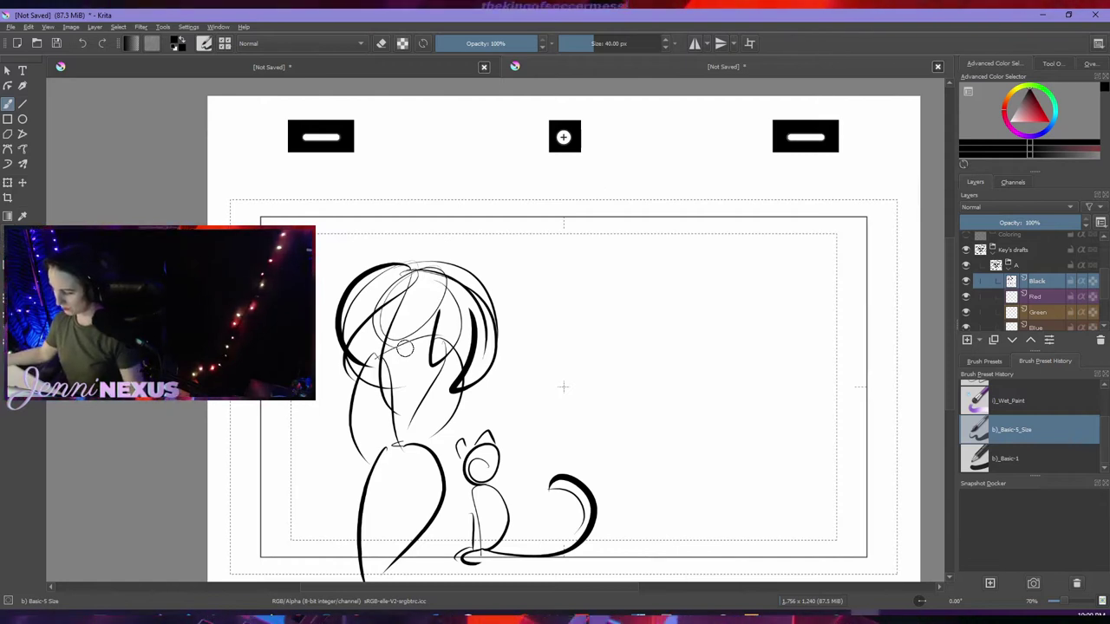
mouse_move(404, 270)
mouse_down()
mouse_move(469, 355)
mouse_move(501, 353)
mouse_up()
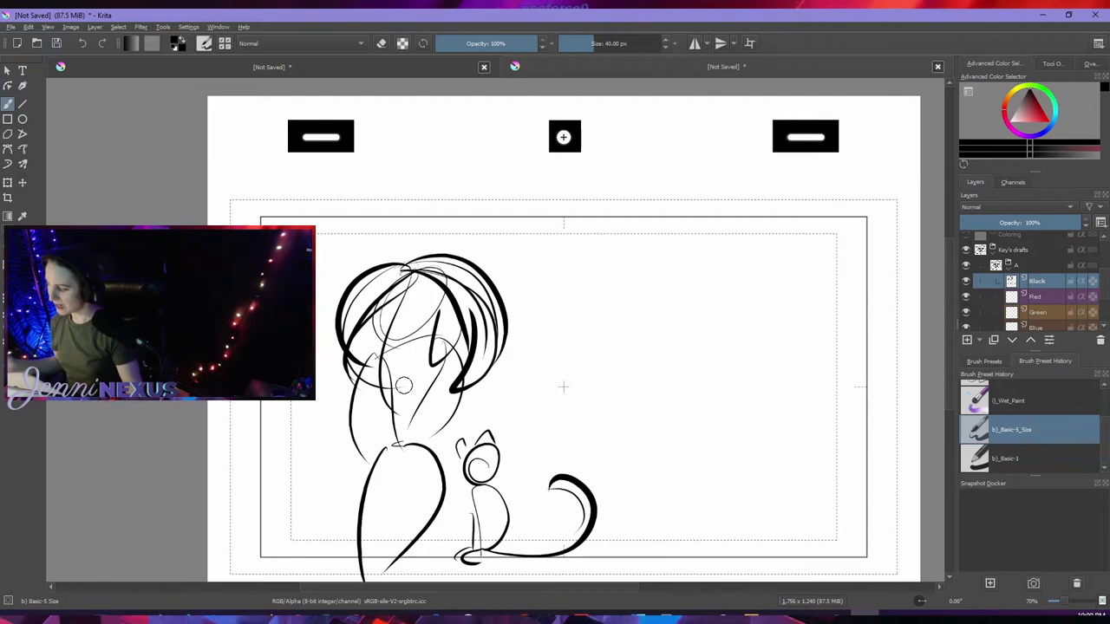
drag(374, 255, 317, 329)
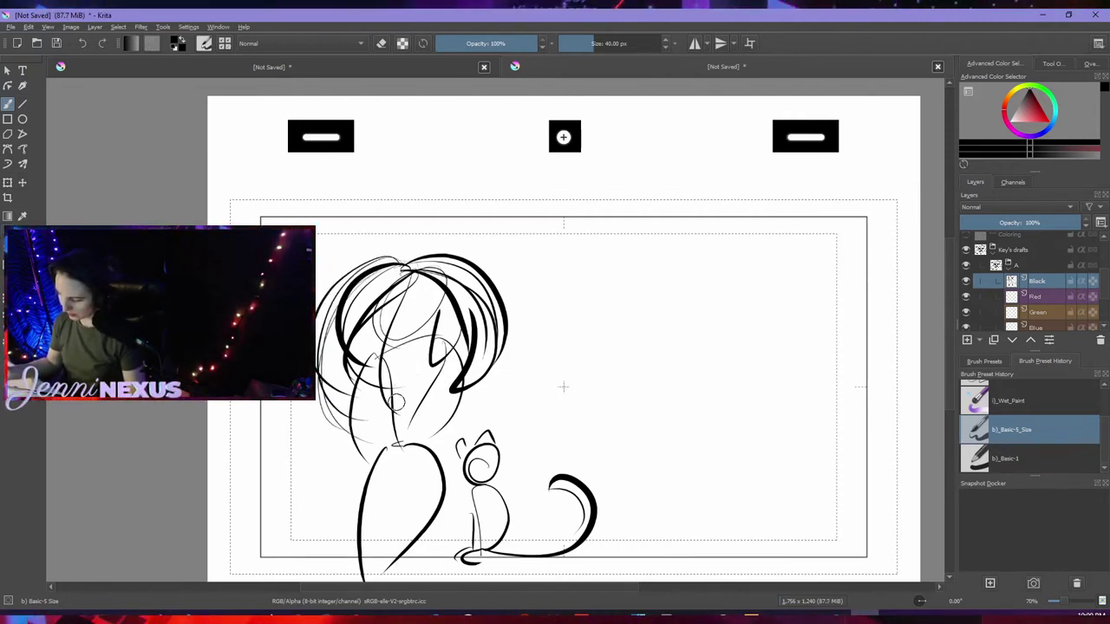
drag(411, 260, 352, 433)
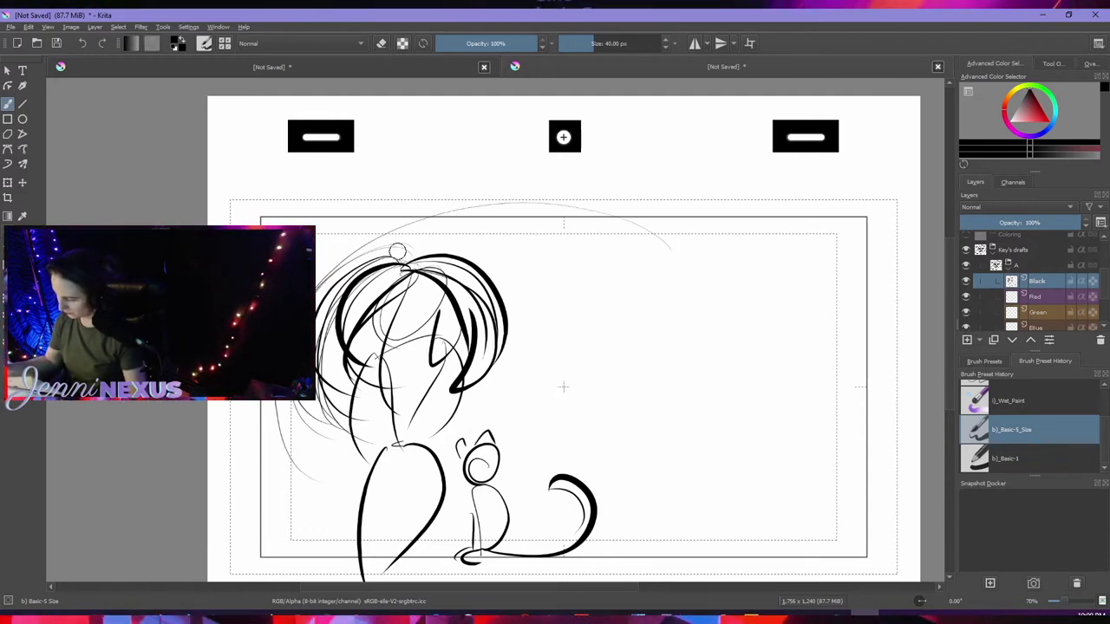
drag(397, 252, 572, 438)
drag(568, 295, 537, 473)
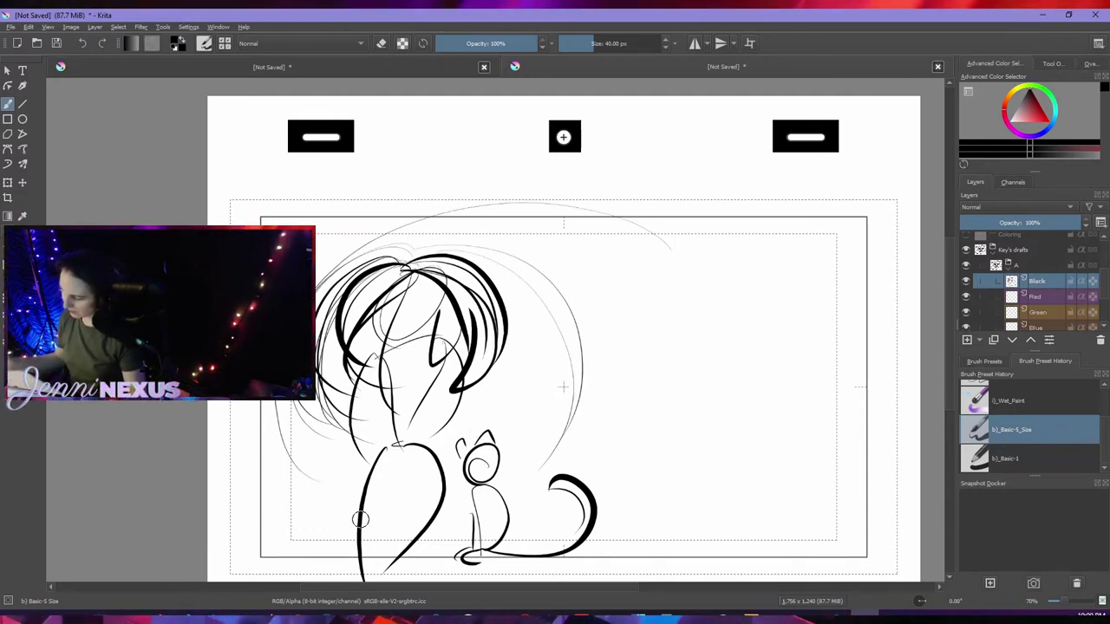
- Hatch light, sweeping hair strands for a large head, curving from the frame's top centre down towards the cat's tail
drag(568, 287, 531, 354)
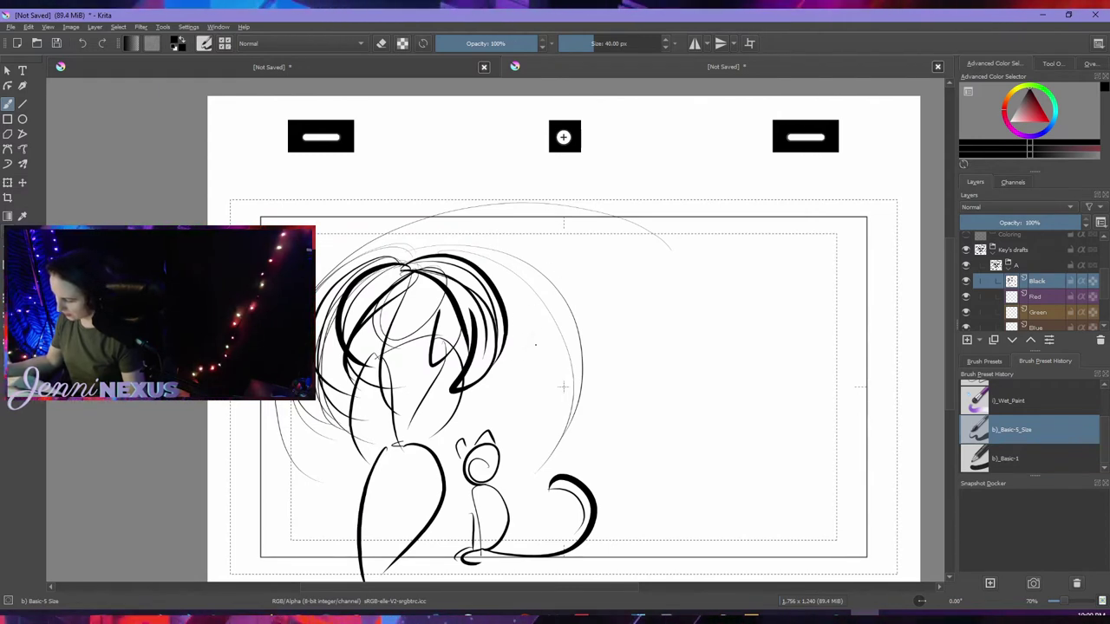
drag(568, 290, 531, 354)
mouse_move(582, 252)
mouse_down()
mouse_move(534, 354)
mouse_move(580, 267)
mouse_move(533, 406)
mouse_up()
drag(676, 218, 575, 277)
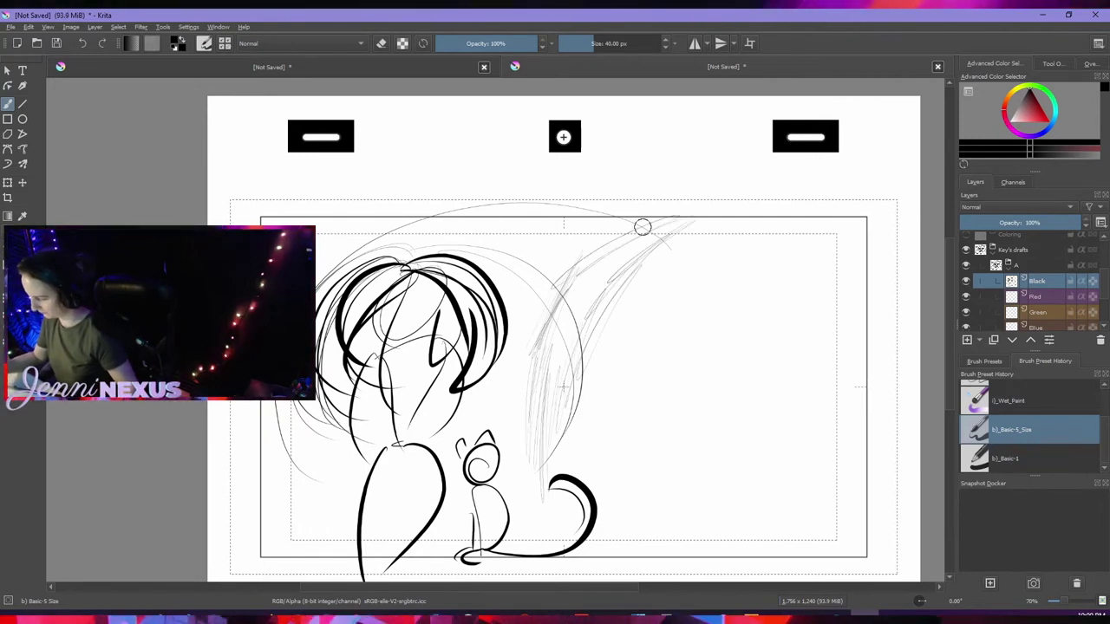
drag(641, 225, 550, 289)
drag(610, 252, 550, 387)
drag(618, 250, 562, 373)
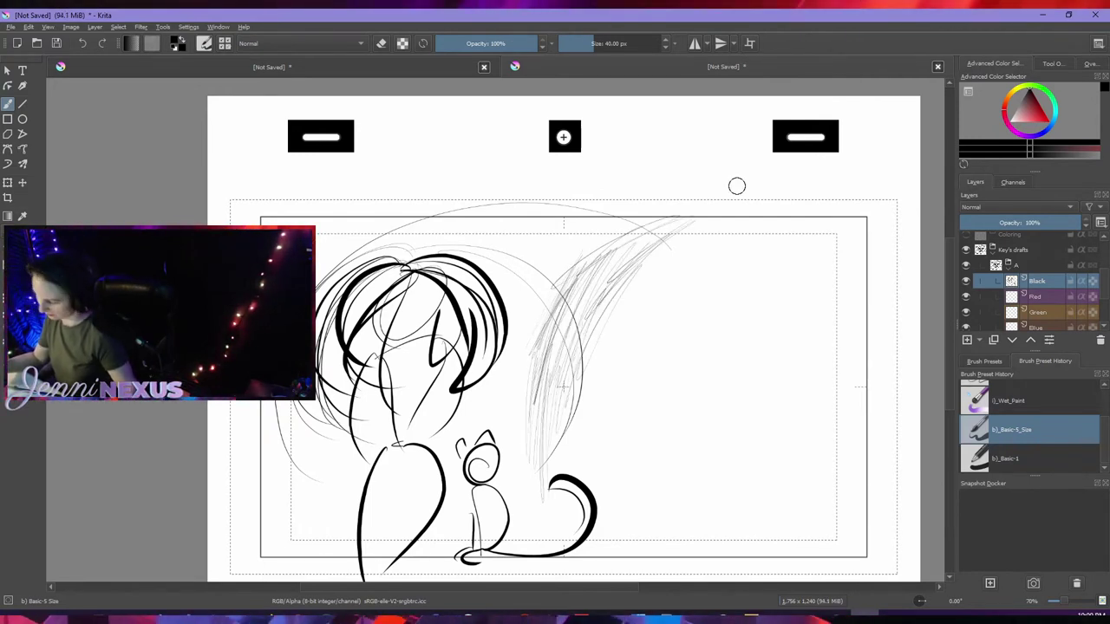
- Outline the large head's domed crown and the long hair falling along its right side
drag(699, 226, 720, 308)
drag(717, 241, 742, 304)
drag(736, 258, 820, 534)
mouse_move(730, 229)
mouse_down()
mouse_move(815, 505)
mouse_move(808, 482)
mouse_up()
drag(633, 215, 809, 482)
drag(817, 387, 570, 509)
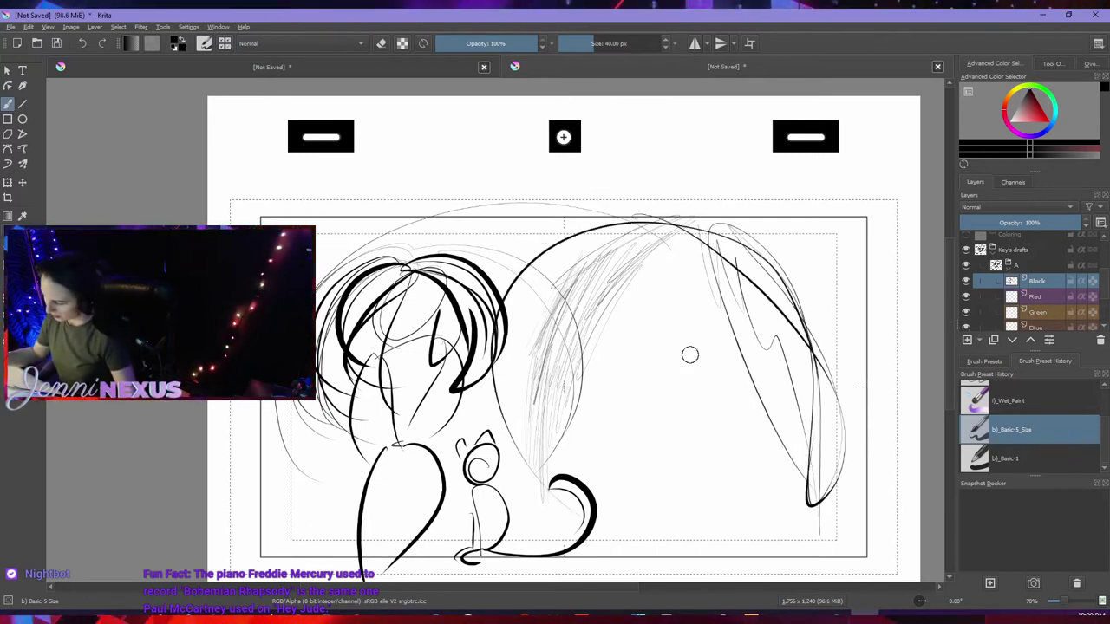
- Add more strands to the left of the large head's hair and draw pointed locks on its right side
drag(640, 206, 511, 504)
mouse_move(607, 229)
mouse_down()
mouse_move(510, 518)
mouse_move(527, 489)
mouse_up()
mouse_move(673, 233)
mouse_down()
mouse_move(535, 546)
mouse_move(532, 468)
mouse_up()
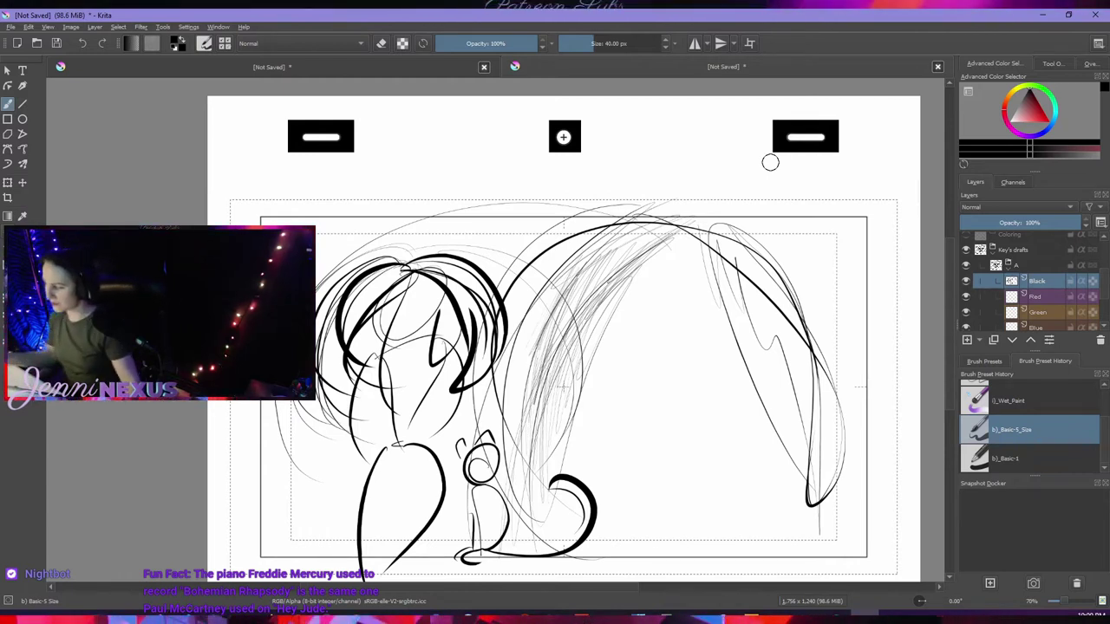
mouse_move(737, 546)
mouse_down()
mouse_move(770, 373)
mouse_move(759, 535)
mouse_up()
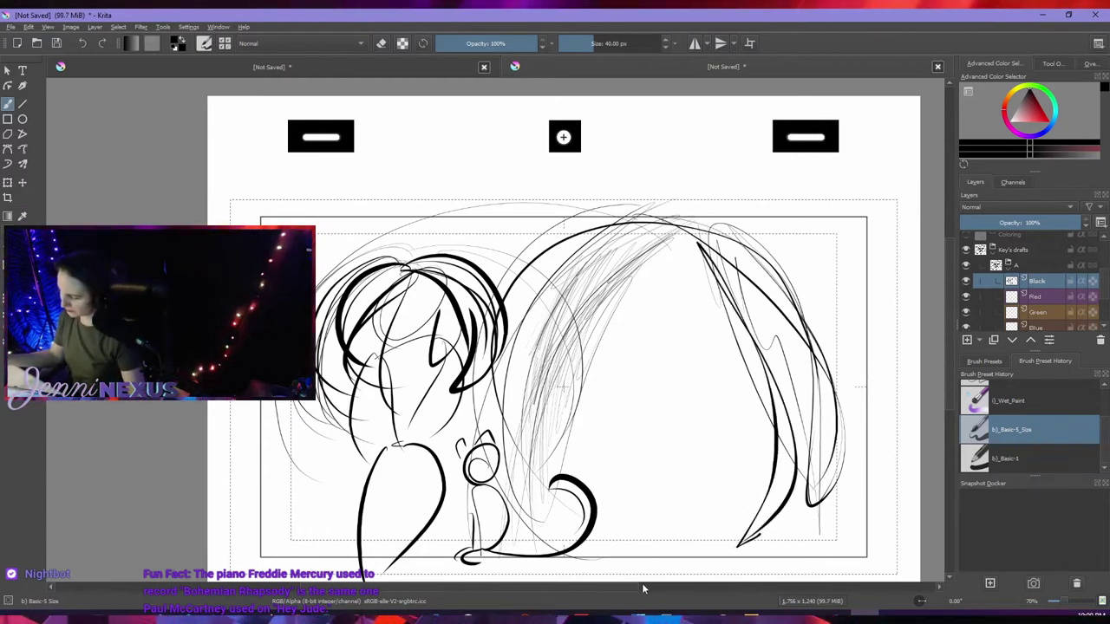
drag(805, 382, 784, 565)
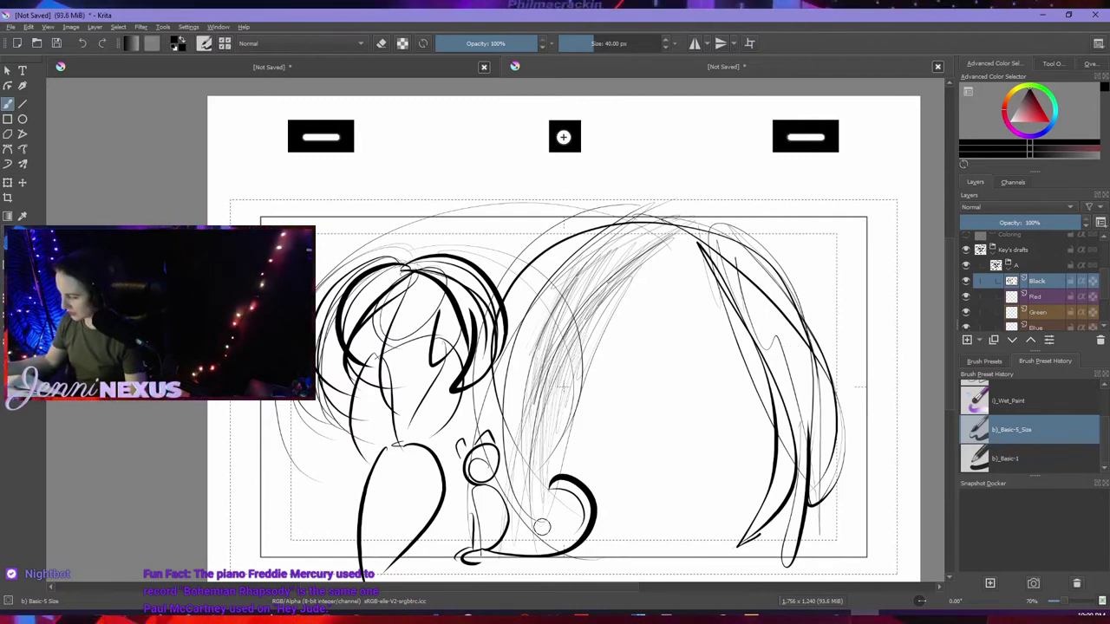
- Darken and extend the large head's left hair strands to the frame's lower edge, and sketch the jaw and chin lines
mouse_move(543, 432)
mouse_down()
mouse_move(544, 540)
mouse_move(517, 544)
mouse_up()
drag(519, 455, 510, 555)
mouse_move(520, 489)
mouse_down()
mouse_move(515, 555)
mouse_move(540, 555)
mouse_up()
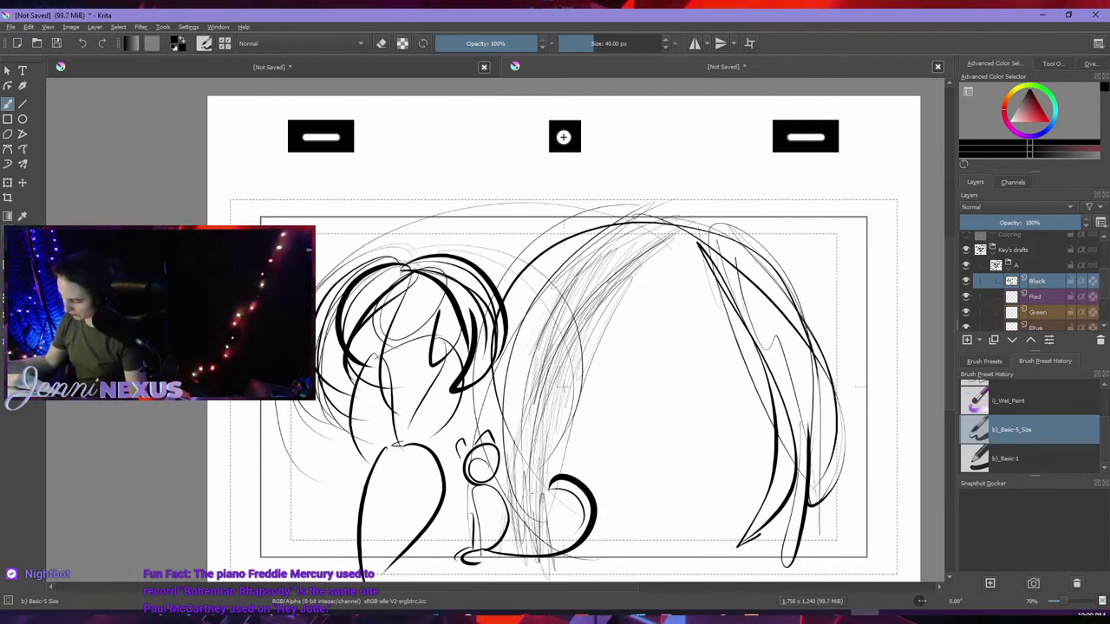
drag(565, 388, 541, 555)
drag(598, 312, 546, 459)
drag(594, 313, 537, 526)
mouse_move(697, 242)
mouse_down()
mouse_move(556, 407)
mouse_move(550, 453)
mouse_up()
drag(560, 453, 544, 580)
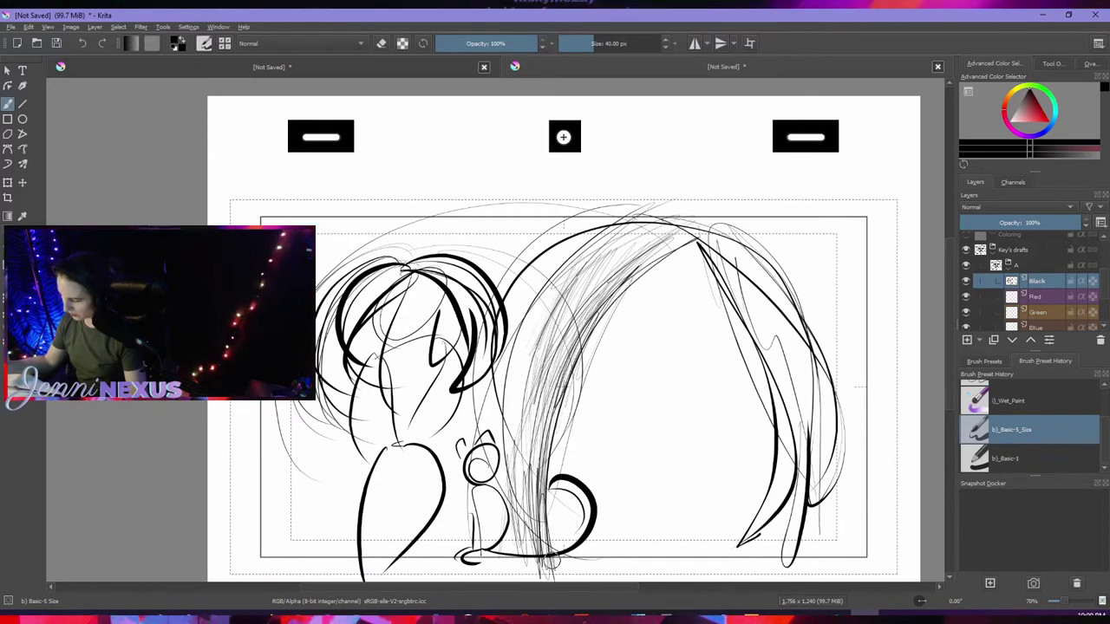
drag(546, 280, 489, 430)
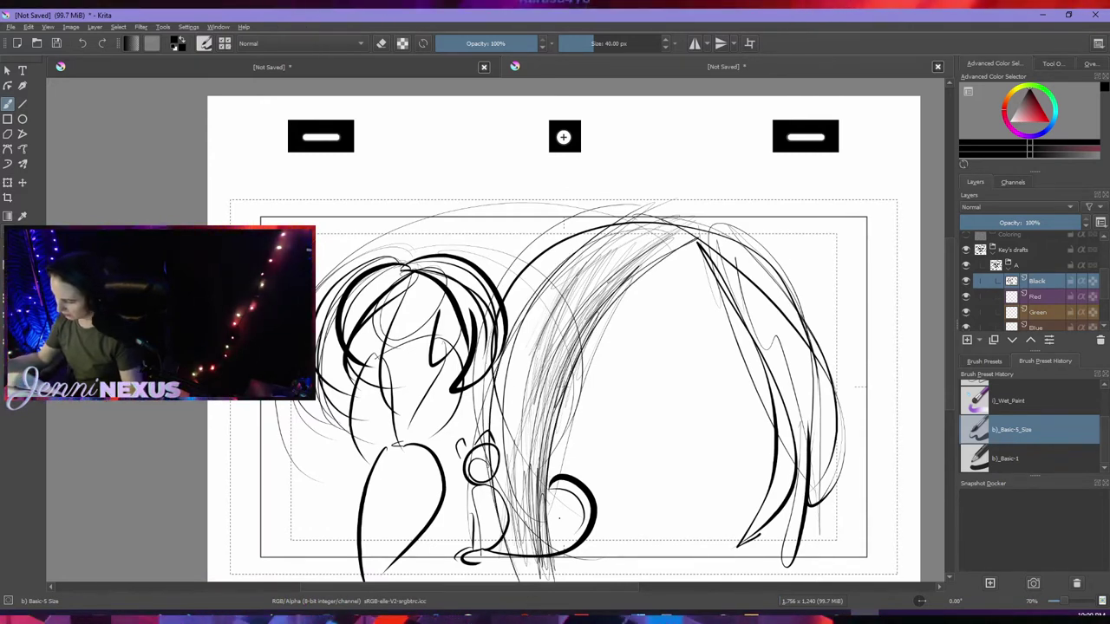
drag(685, 544, 584, 574)
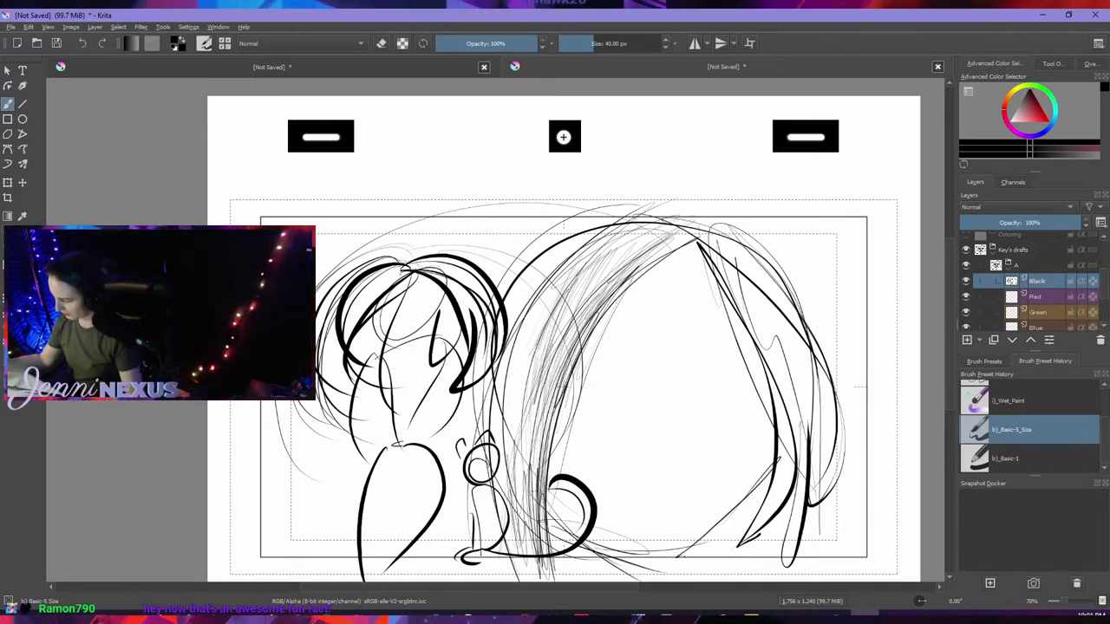
- Sketch the large face's two eyes with curved upper lids, lower lash lines and double-circled irises
mouse_move(730, 344)
mouse_down()
mouse_move(698, 342)
mouse_move(657, 374)
mouse_up()
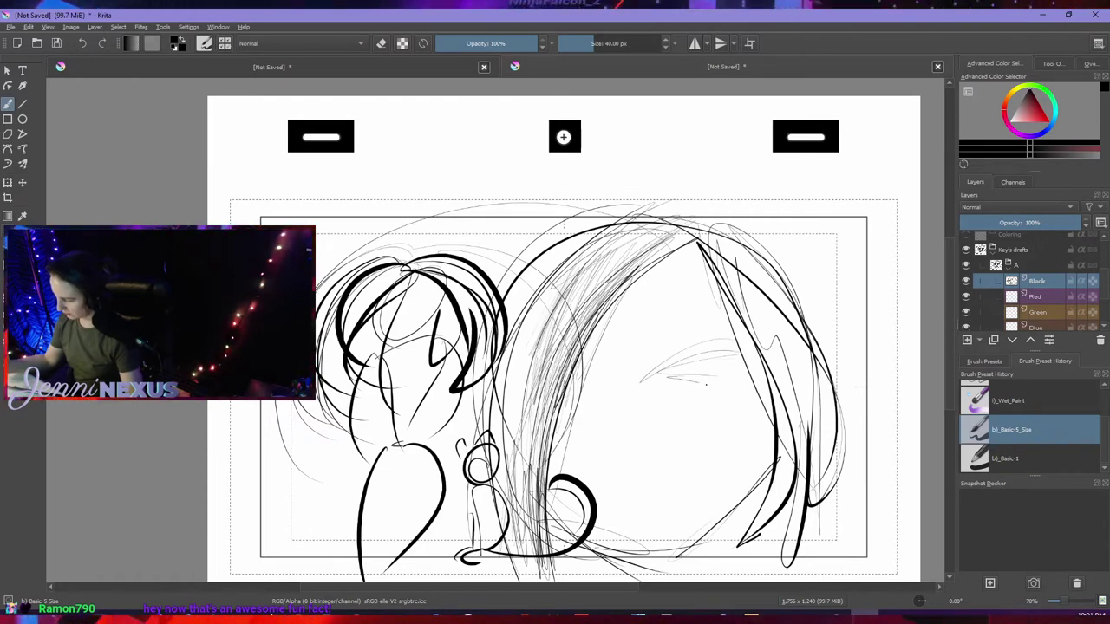
drag(739, 394, 669, 406)
mouse_move(753, 368)
mouse_down()
mouse_move(685, 415)
mouse_move(685, 402)
mouse_up()
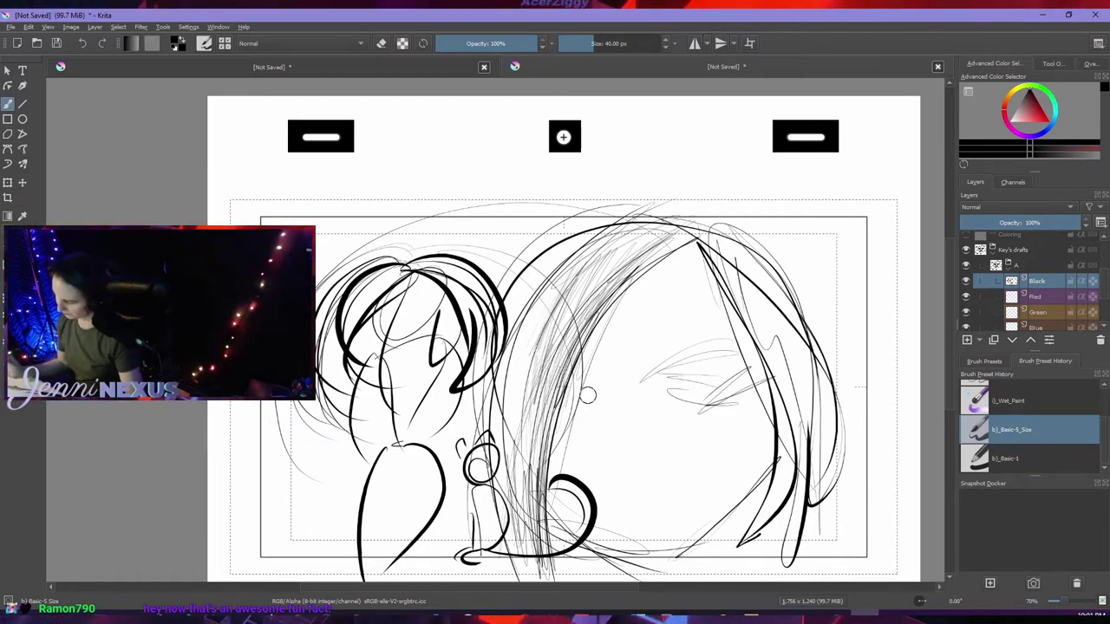
drag(610, 441, 519, 438)
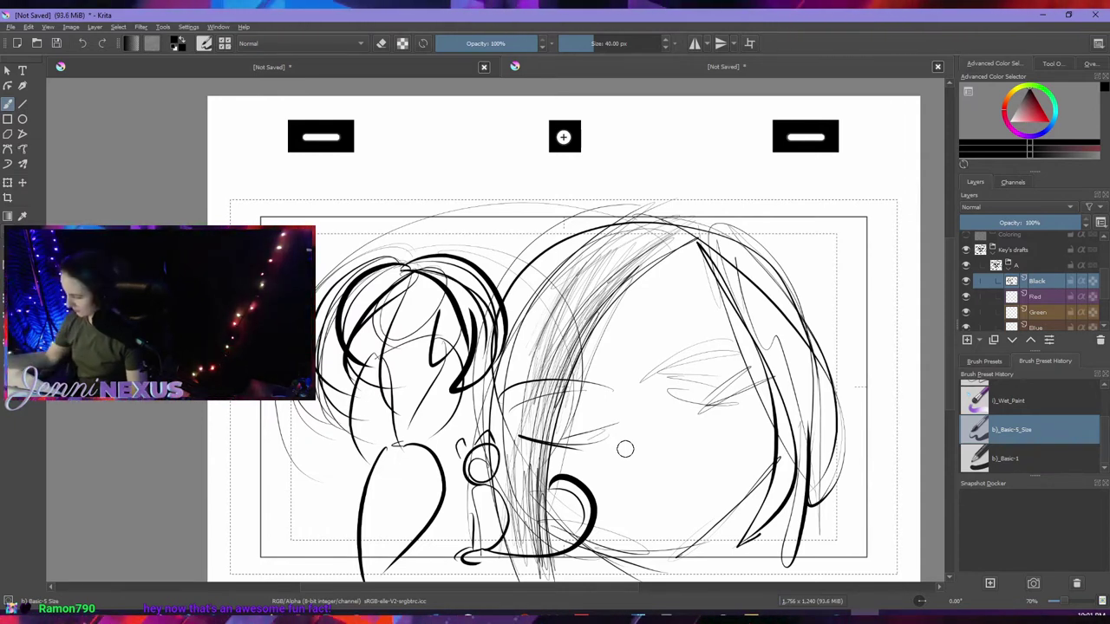
mouse_move(654, 403)
mouse_down()
mouse_move(774, 378)
mouse_move(691, 418)
mouse_up()
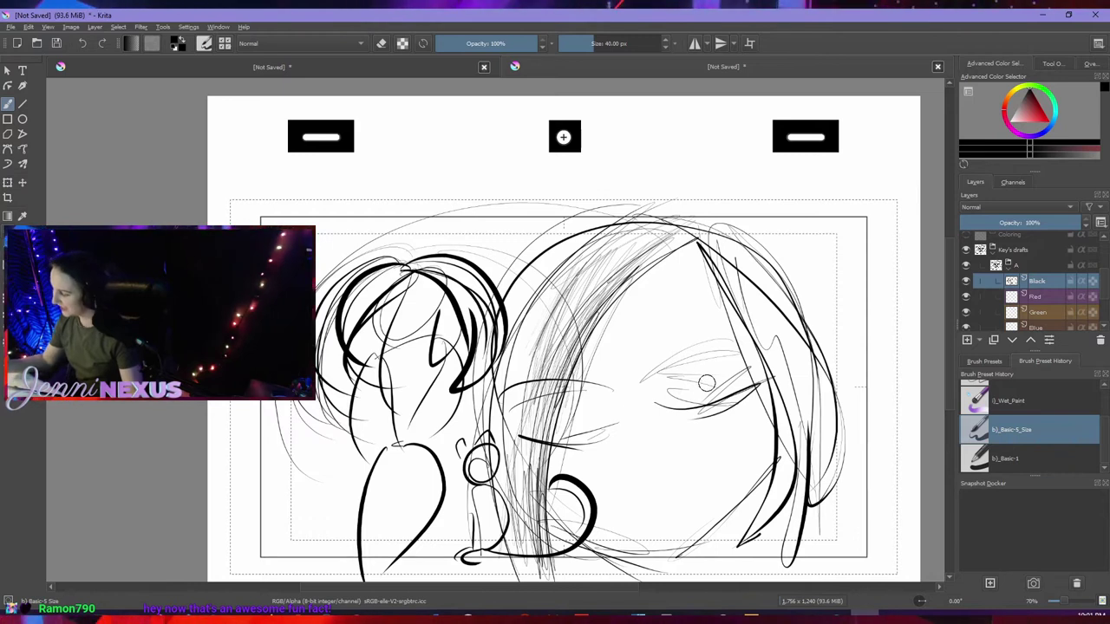
drag(704, 371, 685, 373)
mouse_move(564, 398)
mouse_down()
mouse_move(555, 442)
mouse_move(572, 433)
mouse_up()
- Draw the large face's nose, arched eyebrow and simple smile, undoing the first mouth attempt, and add a star on the cheek
mouse_move(625, 459)
mouse_down()
mouse_move(628, 486)
mouse_move(652, 489)
mouse_move(663, 517)
mouse_move(679, 513)
mouse_up()
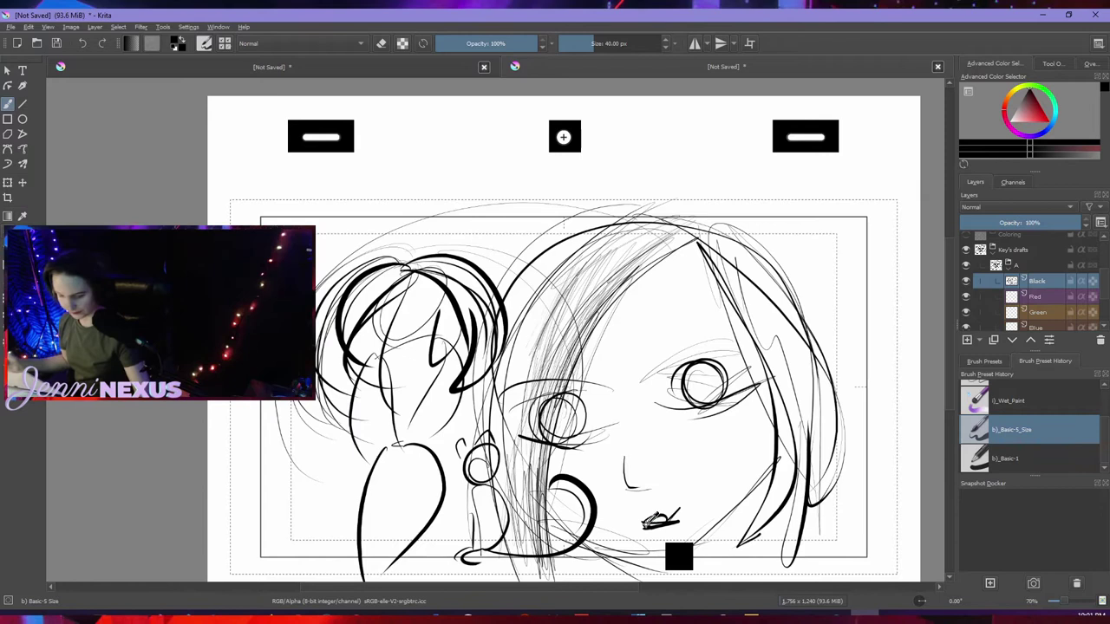
key(ctrl+z)
drag(631, 526, 654, 521)
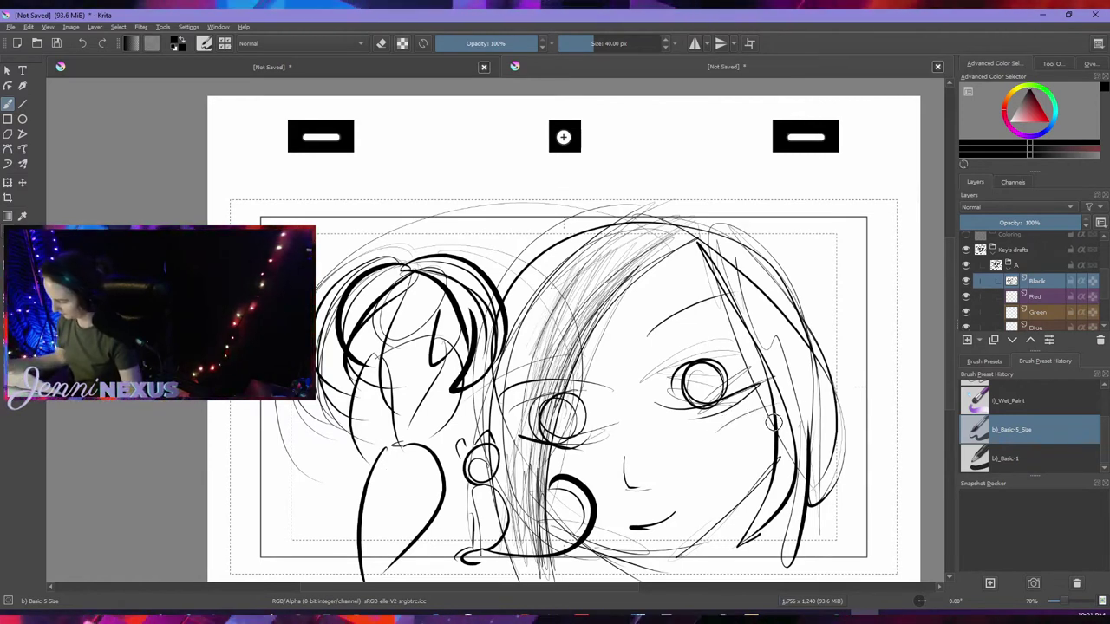
drag(723, 457, 725, 455)
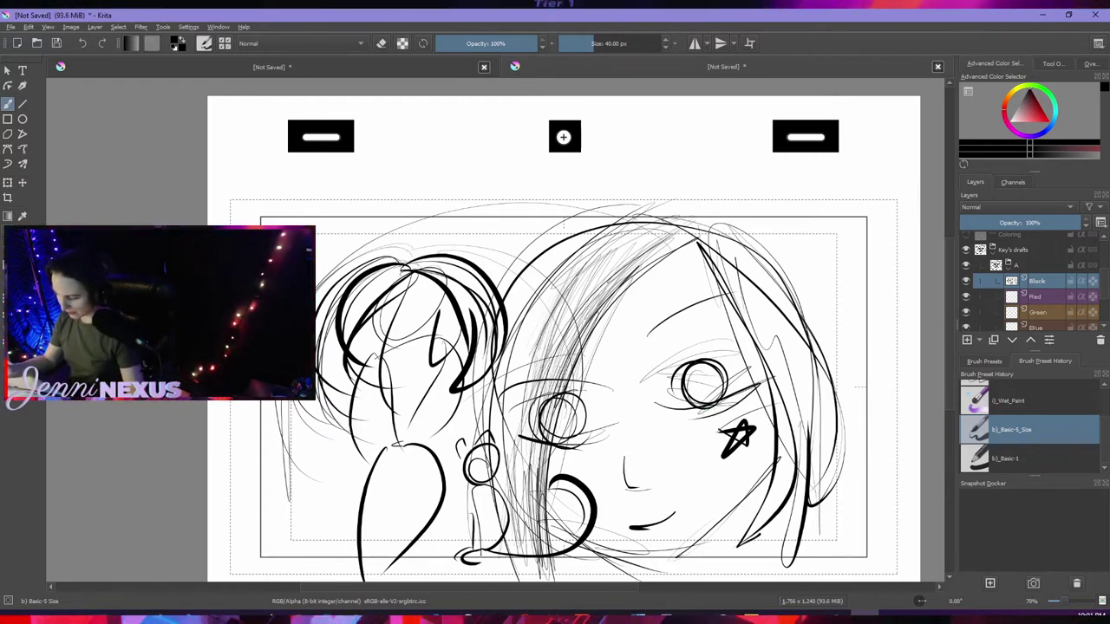
- Draw a vertical edge and slanted ground line behind the small figure and cat, and two scribbled stars beside the large head's crown
drag(338, 516, 473, 535)
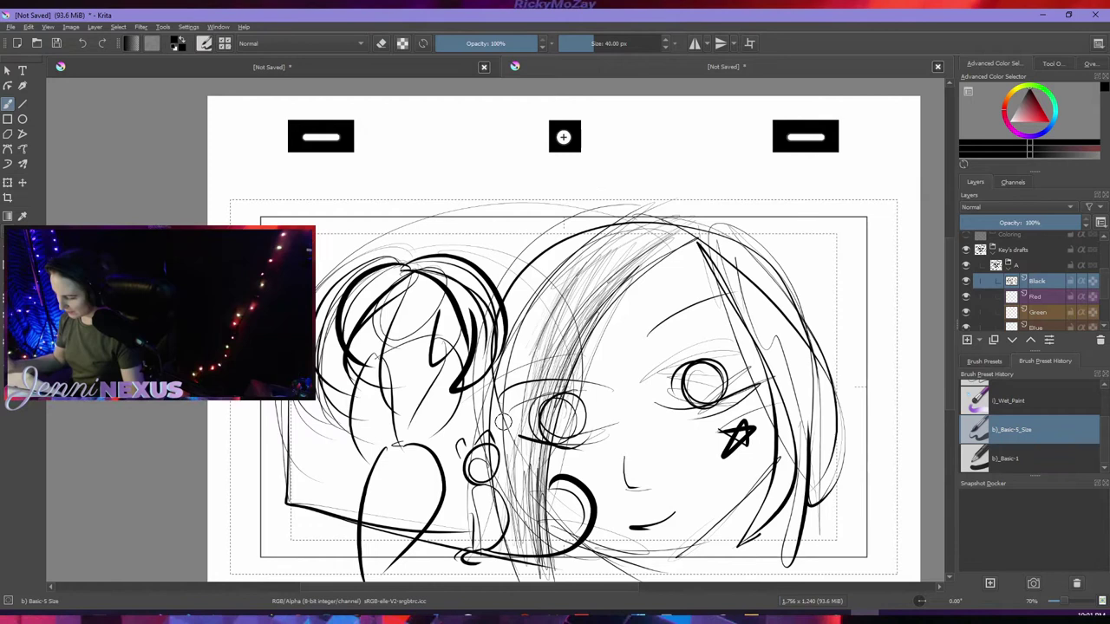
mouse_move(787, 251)
mouse_down()
mouse_move(812, 280)
mouse_move(820, 251)
mouse_up()
drag(785, 300, 841, 262)
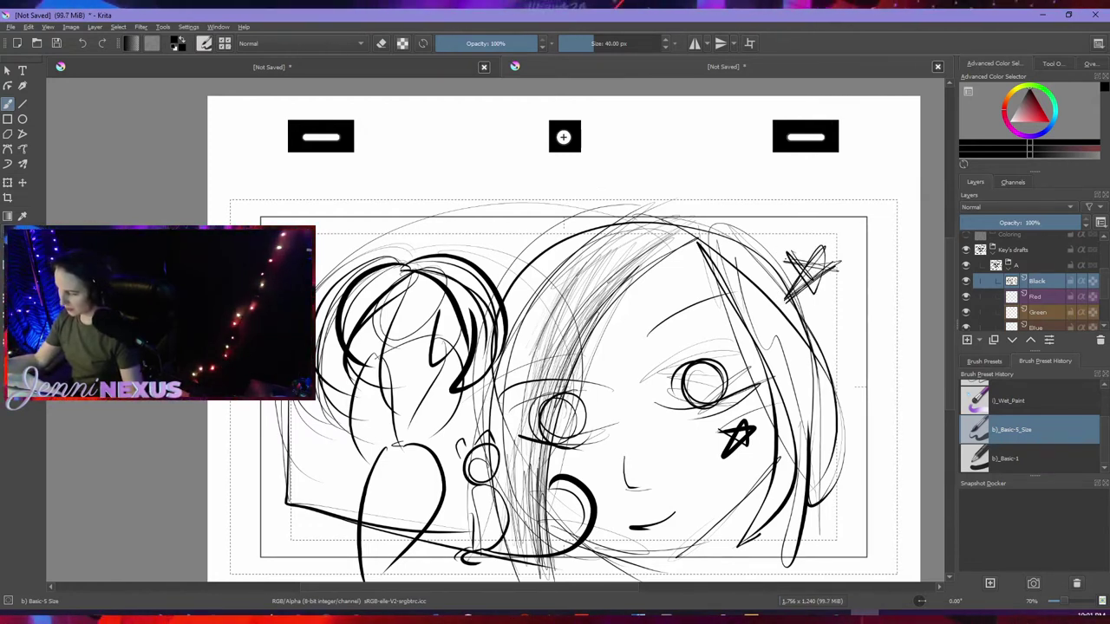
mouse_move(813, 309)
mouse_down()
mouse_move(831, 328)
mouse_move(833, 305)
mouse_up()
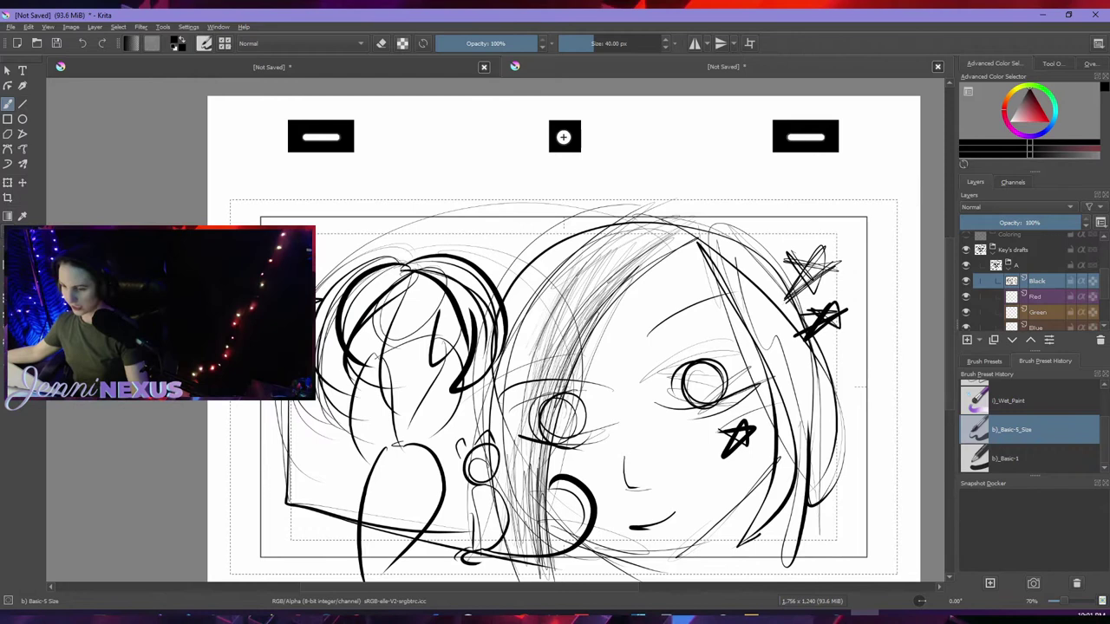
- Draw a layered crescent moon in the frame's upper-left corner and place a solid black dot on the small figure's torso
mouse_move(415, 406)
mouse_down()
mouse_move(472, 366)
mouse_move(460, 361)
mouse_up()
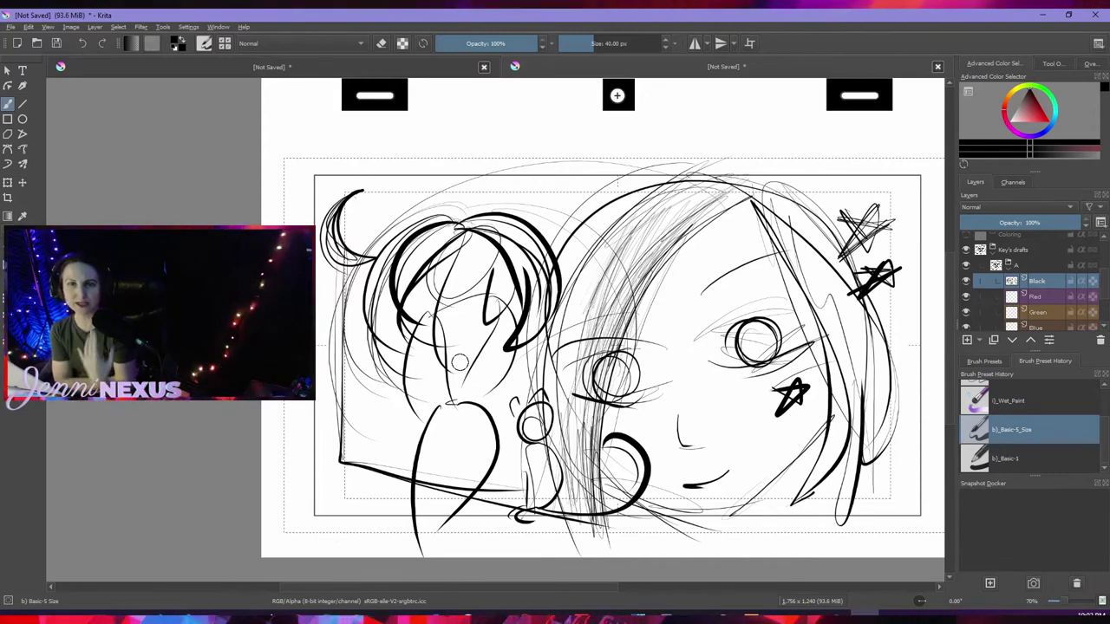
click(460, 362)
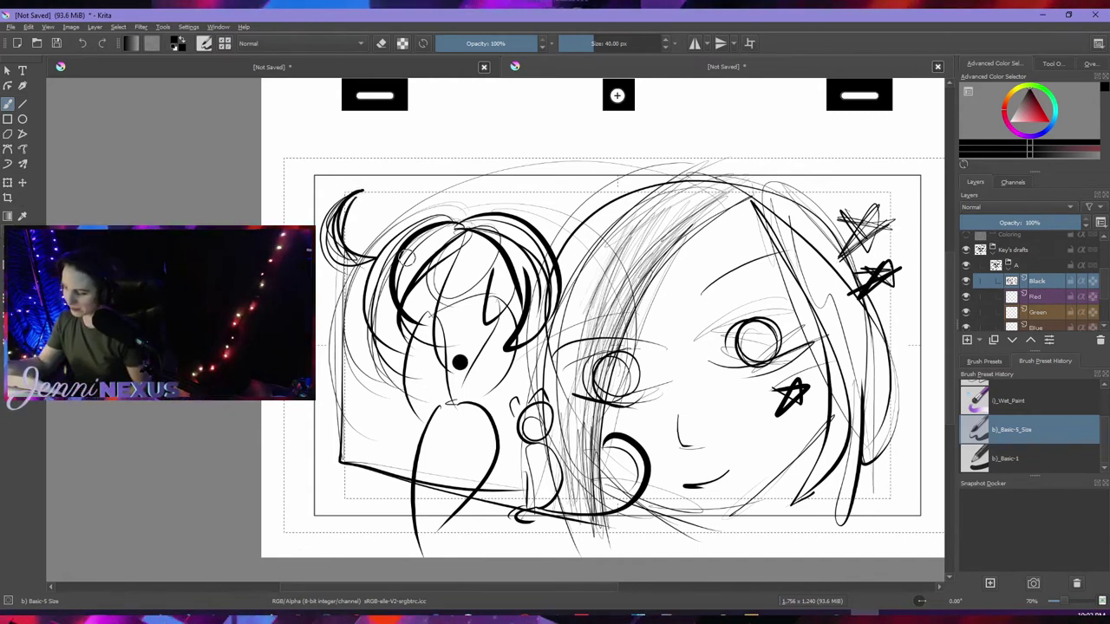
drag(361, 190, 308, 225)
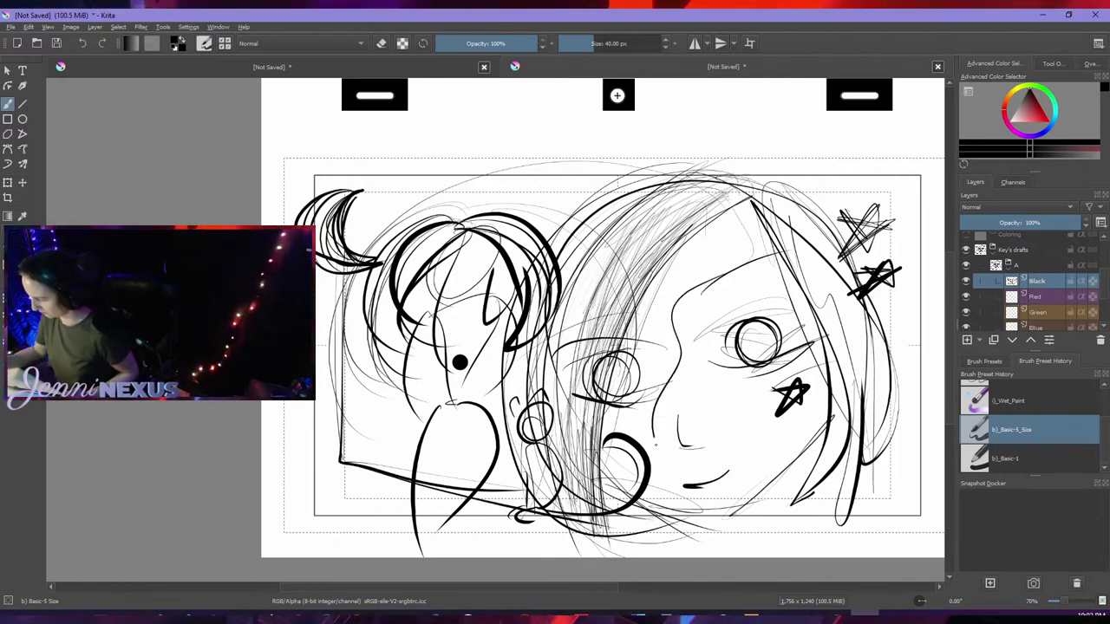
- Draw long wavy hair strands down the large face's right side, across its crown and over the small figure's body
drag(775, 212, 748, 295)
drag(832, 404, 798, 556)
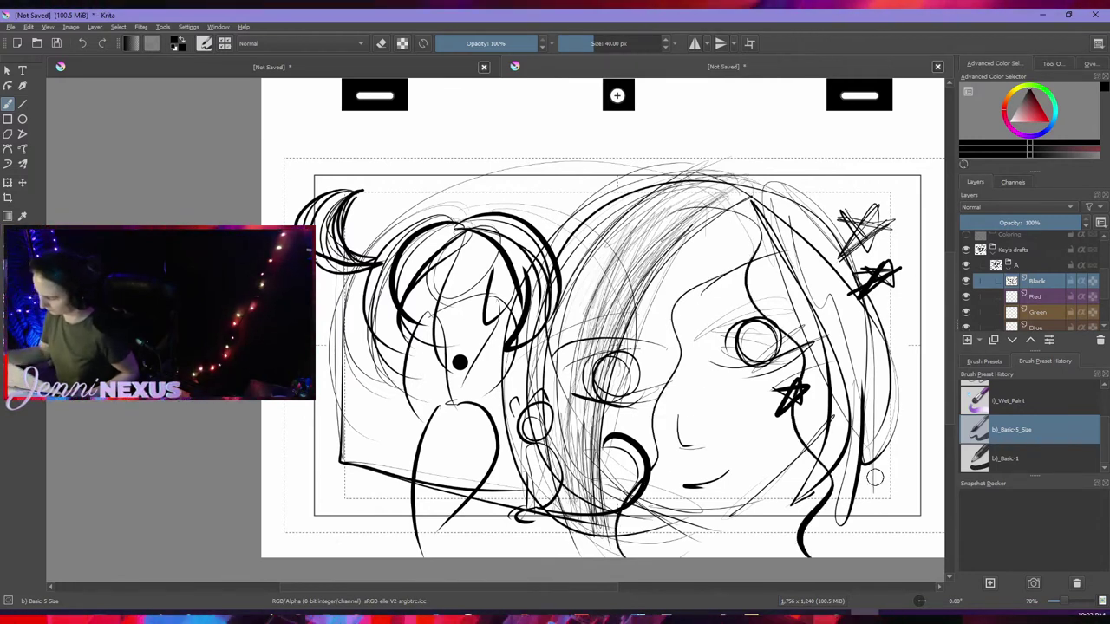
drag(735, 193, 663, 161)
drag(491, 451, 557, 517)
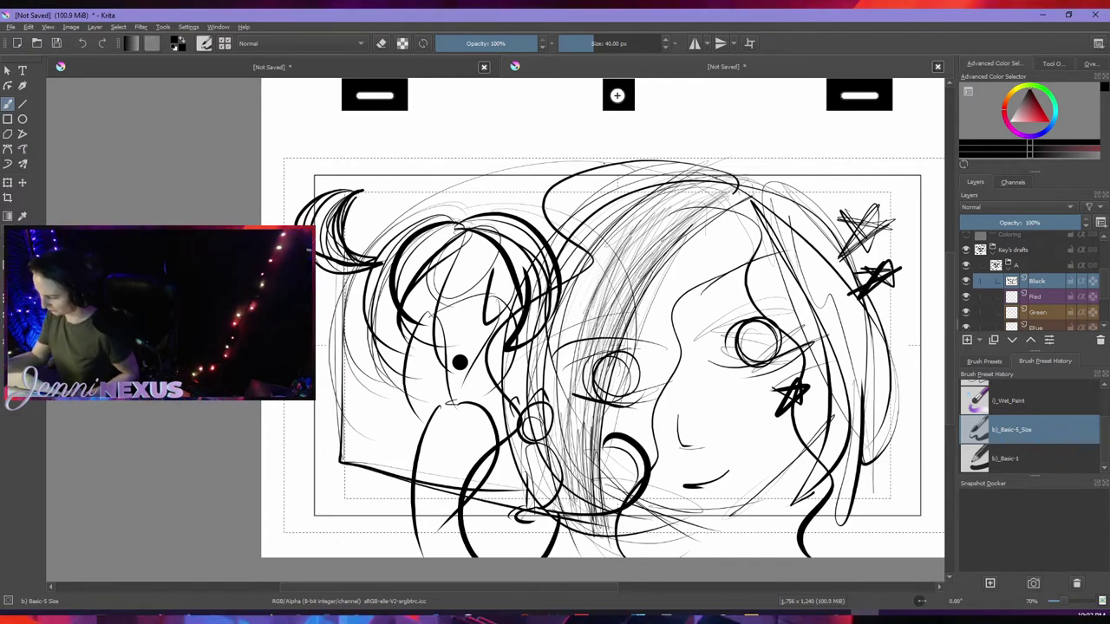
drag(614, 162, 433, 557)
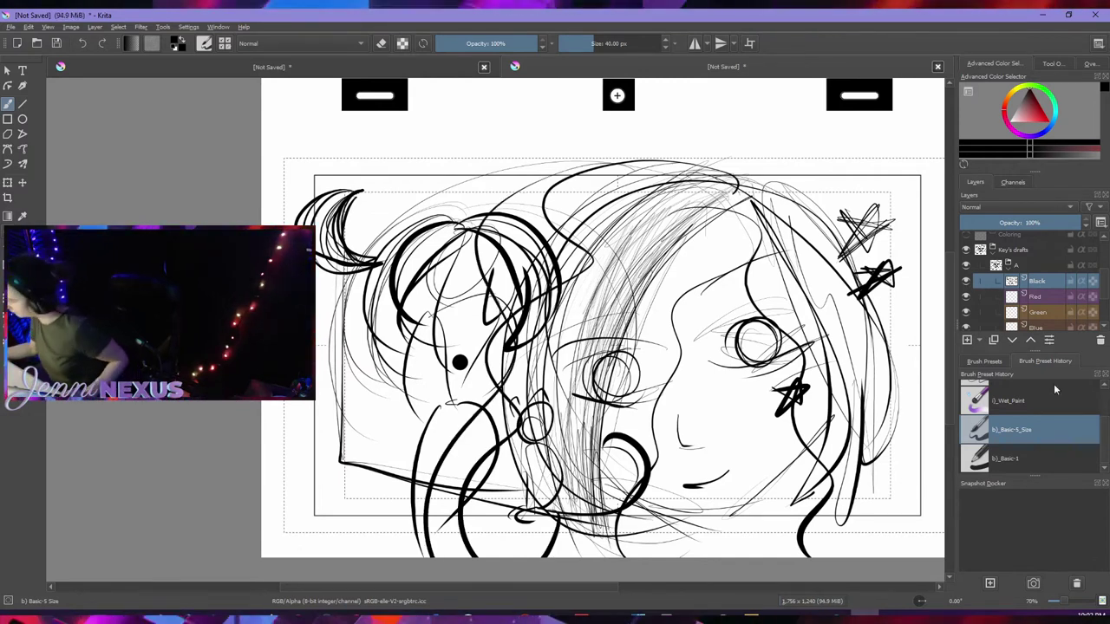
- Set the Black layer to show in the timeline
right_click(1049, 285)
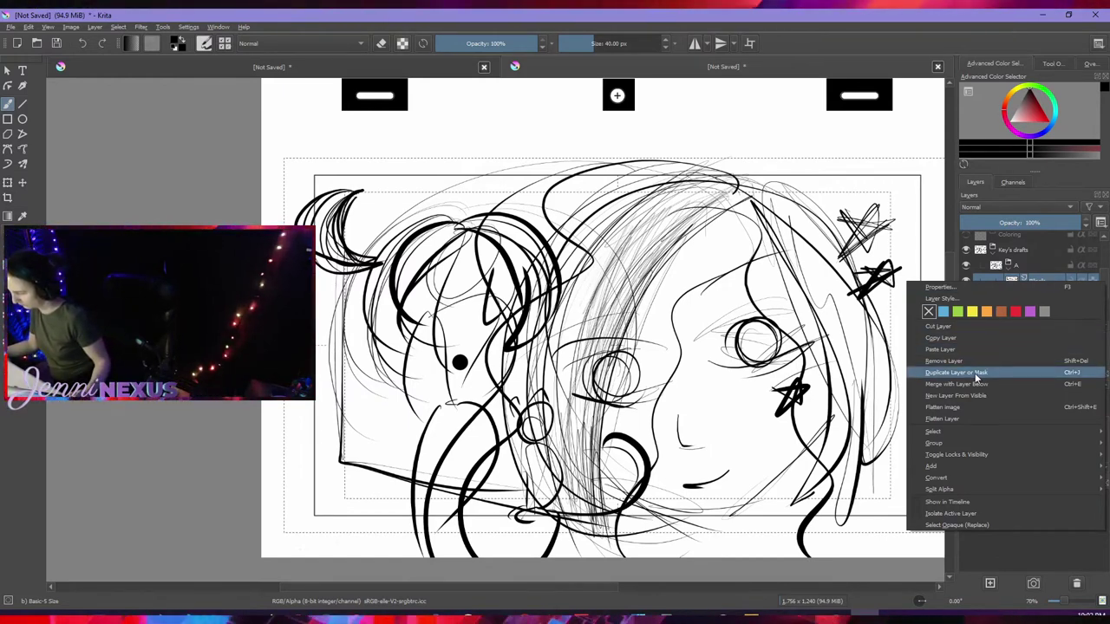
mouse_move(963, 459)
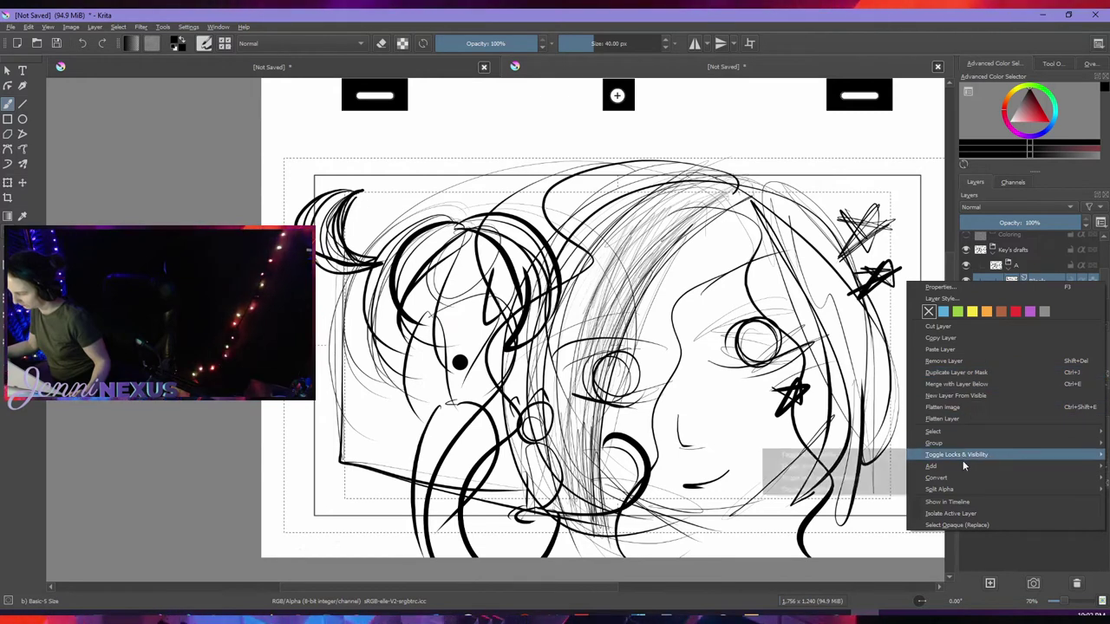
click(925, 507)
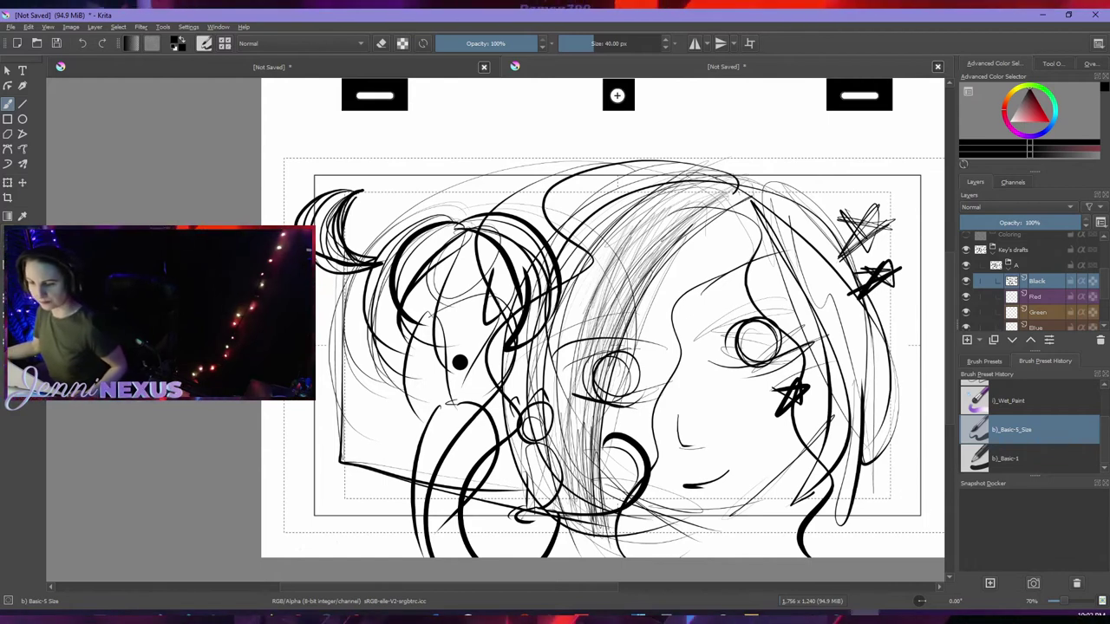
click(223, 28)
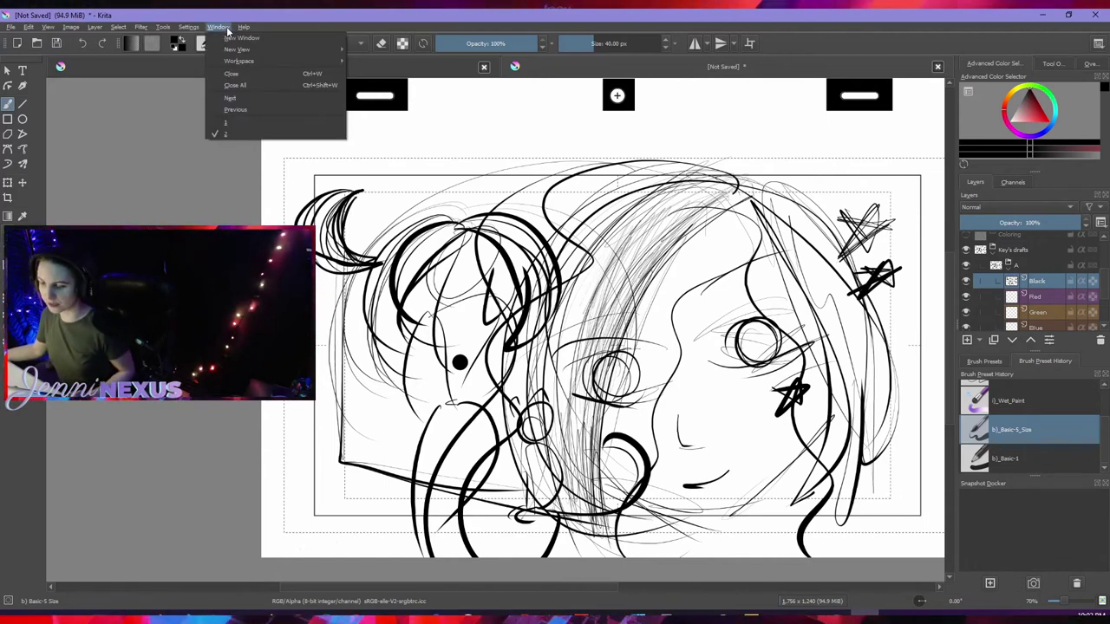
click(163, 27)
click(71, 27)
click(47, 29)
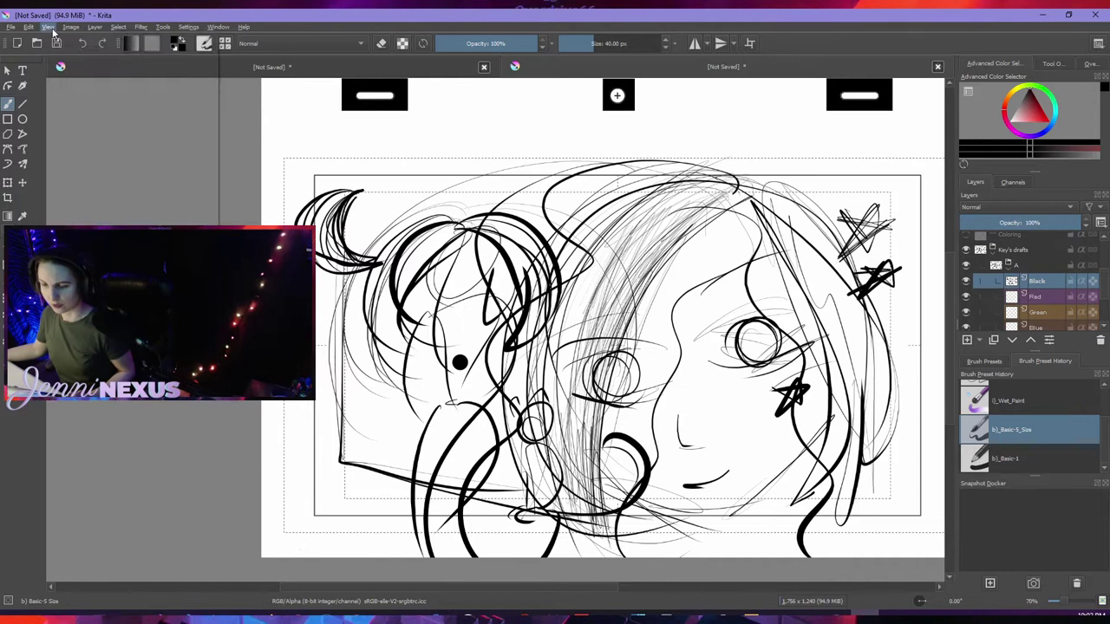
click(50, 31)
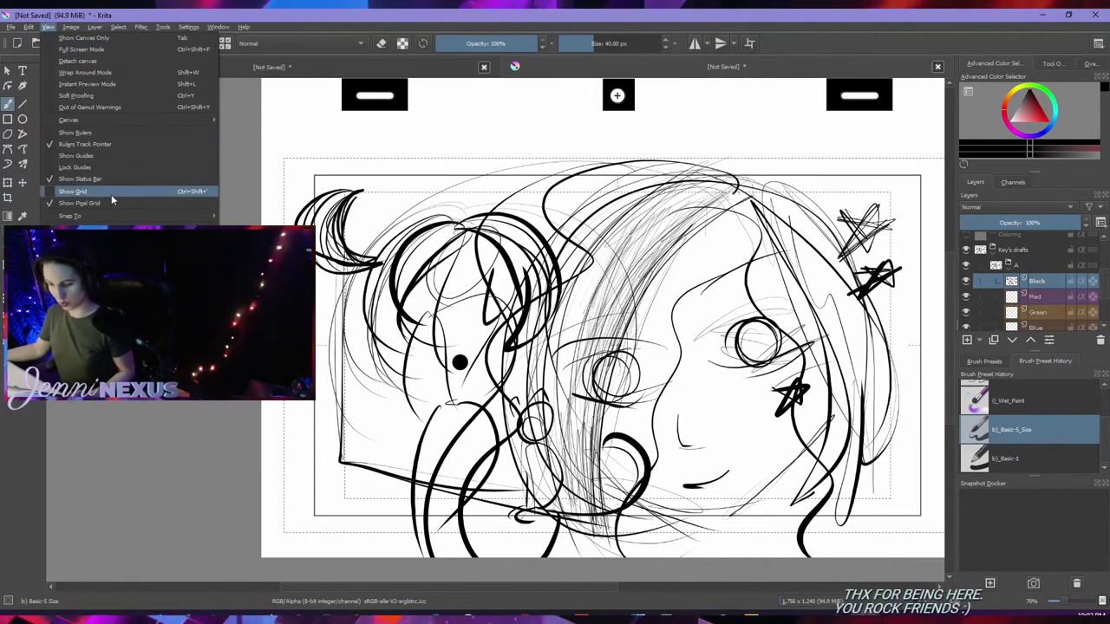
mouse_move(127, 215)
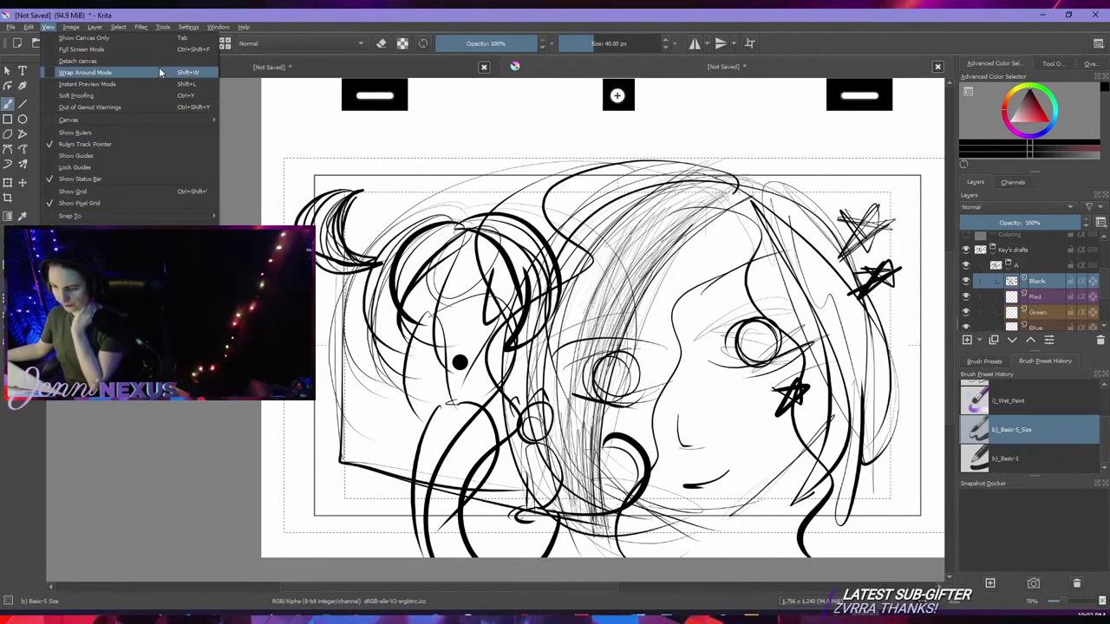
mouse_move(93, 29)
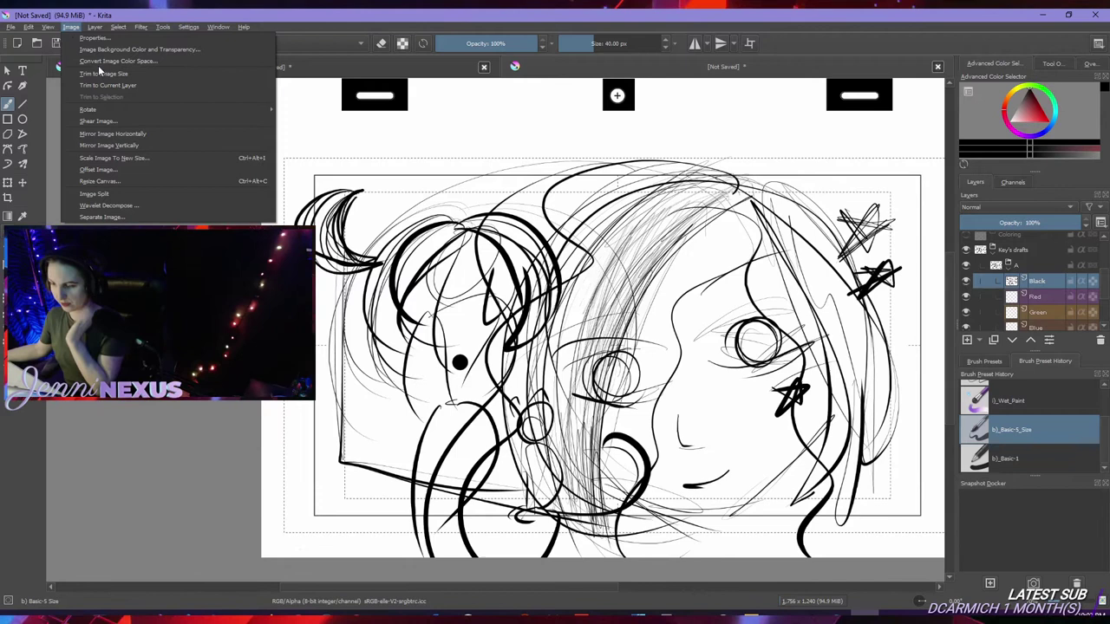
key(Escape)
- Show the Timeline docker
click(189, 27)
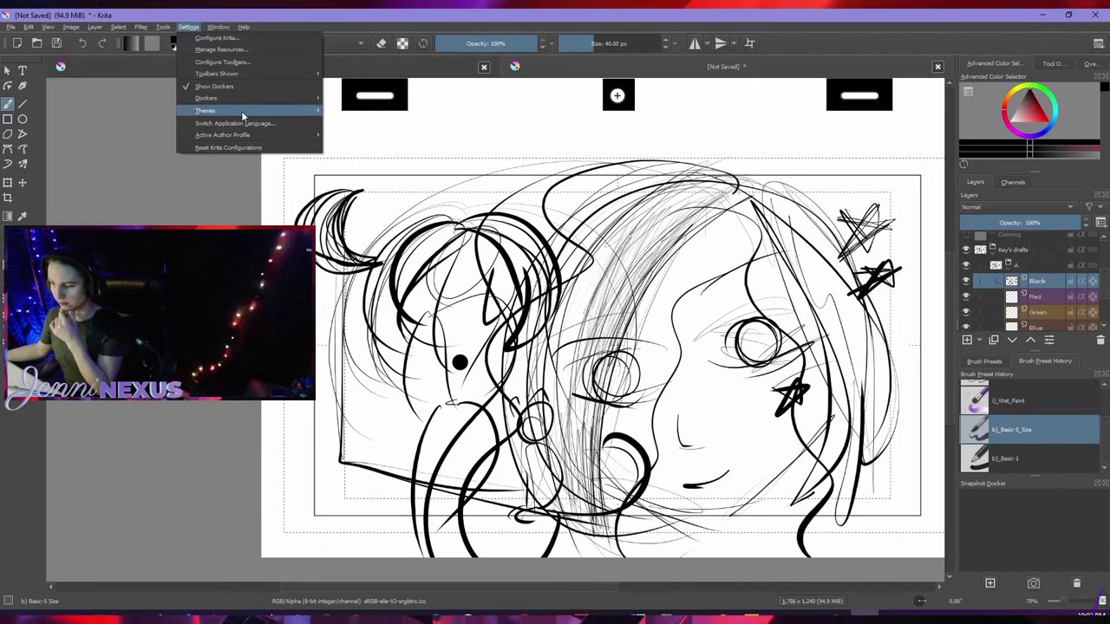
mouse_move(241, 111)
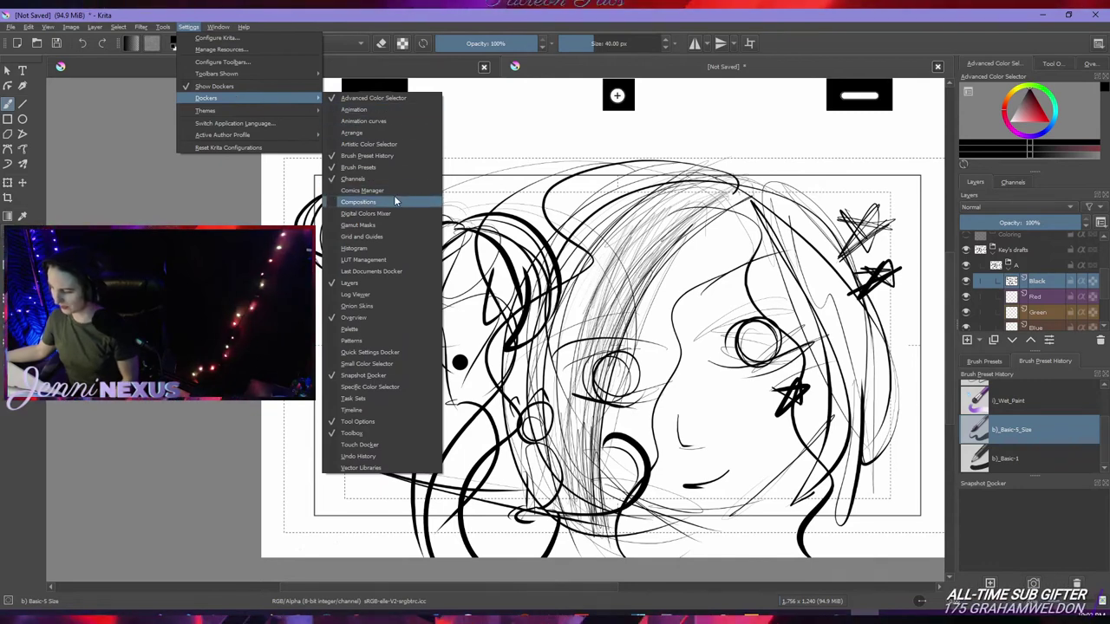
click(375, 407)
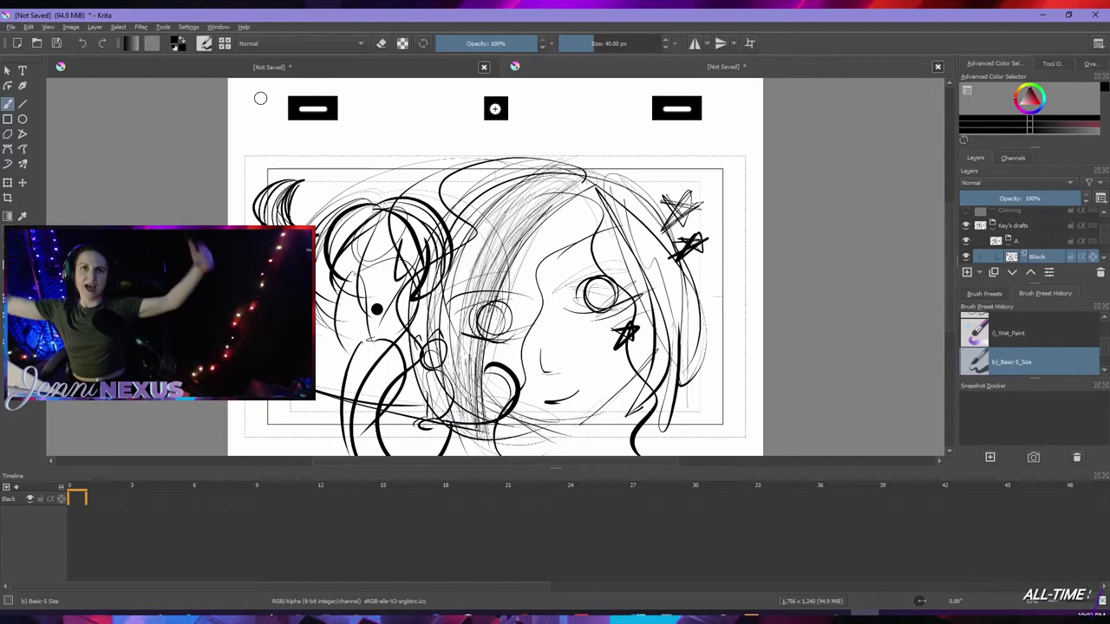
- Examine the Black layer's drawing at several timeline frames between the start and frame 35
click(811, 499)
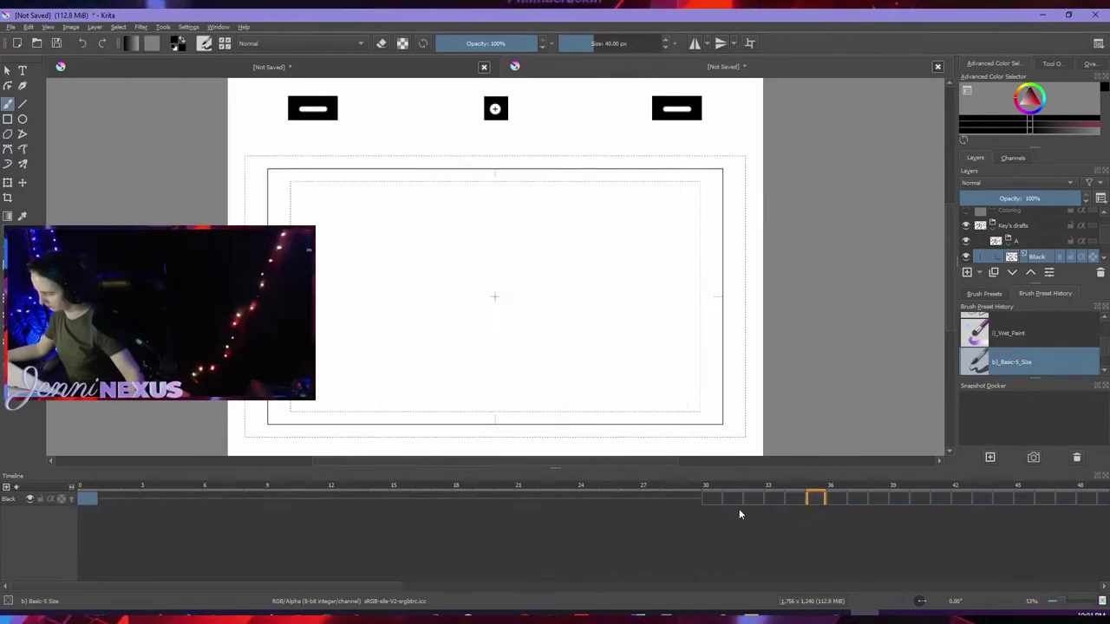
drag(704, 501, 699, 501)
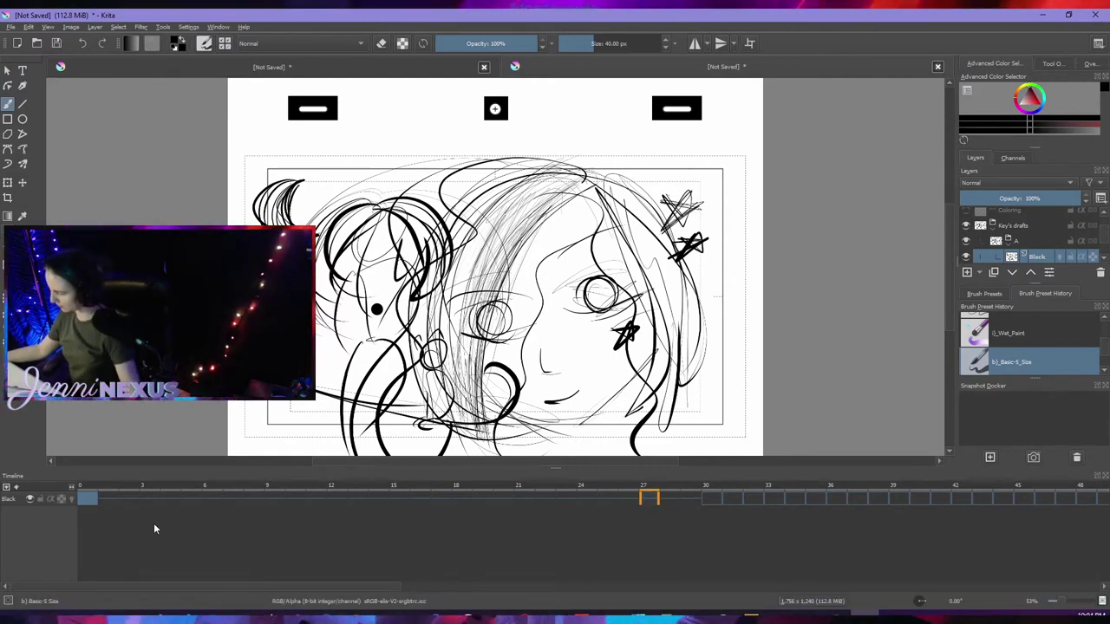
click(252, 499)
click(338, 498)
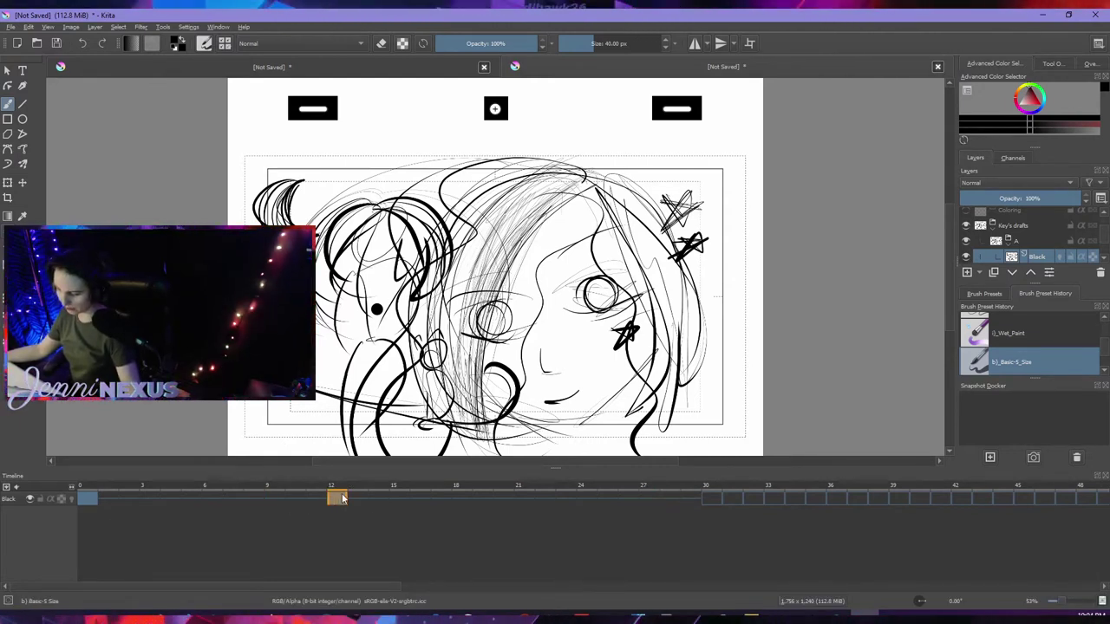
click(690, 499)
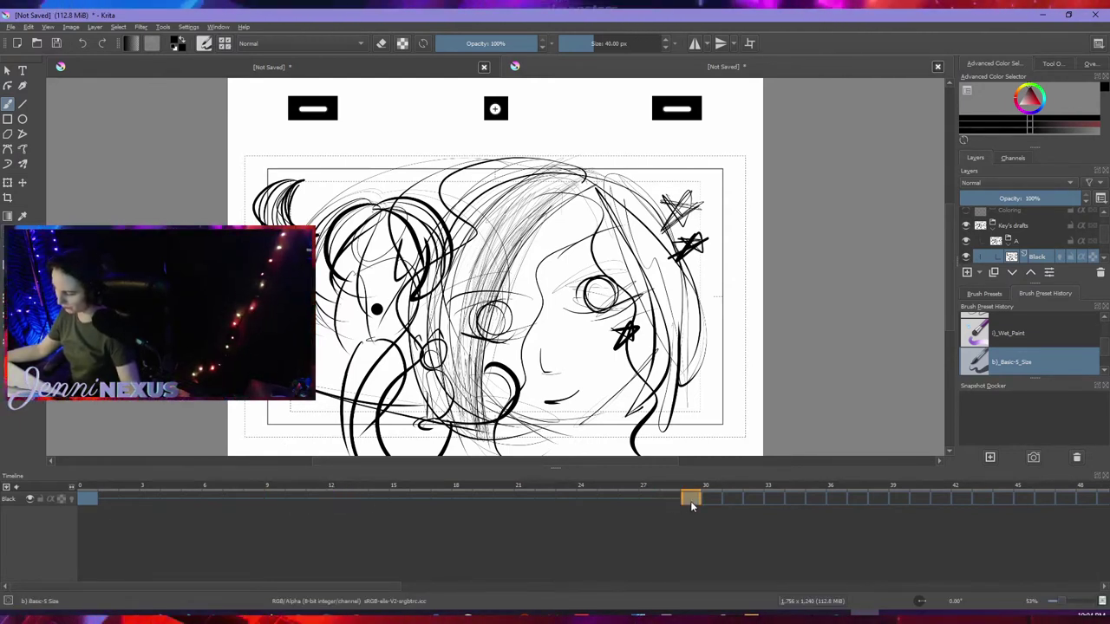
- On frame 1, draw an oval around the large face's left eye with long strokes running down from its side
click(109, 497)
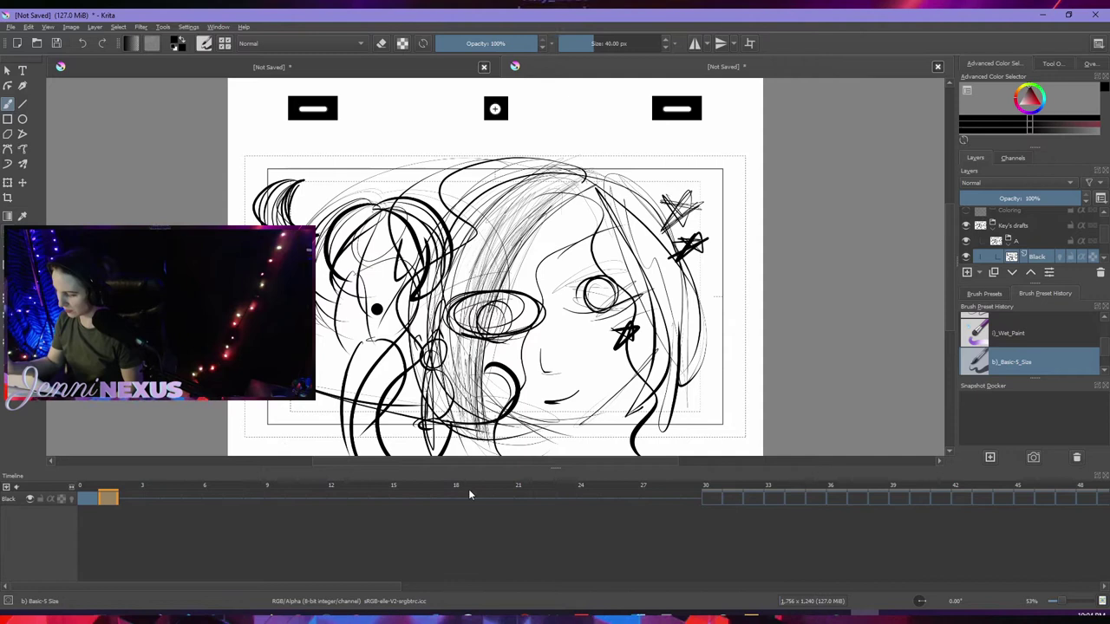
drag(541, 305, 557, 455)
drag(541, 305, 543, 388)
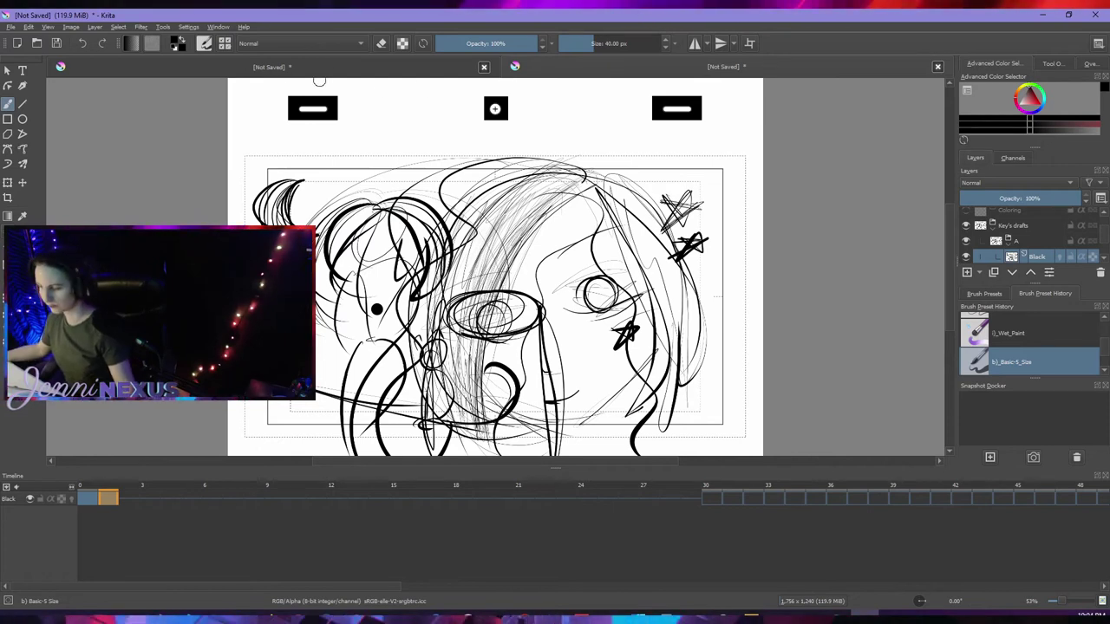
click(220, 28)
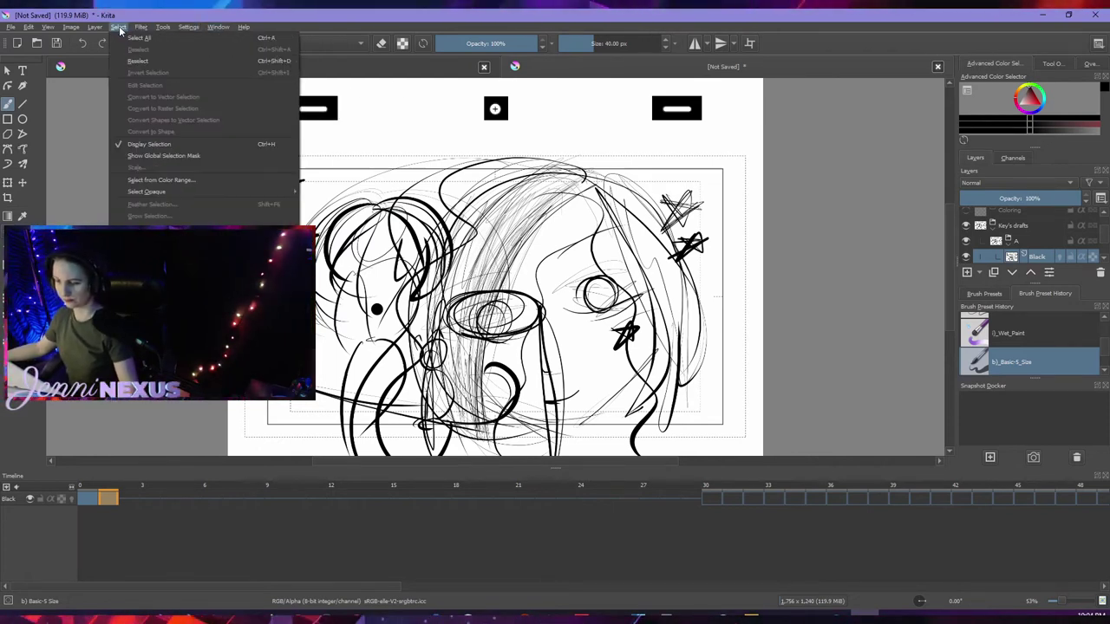
mouse_move(47, 28)
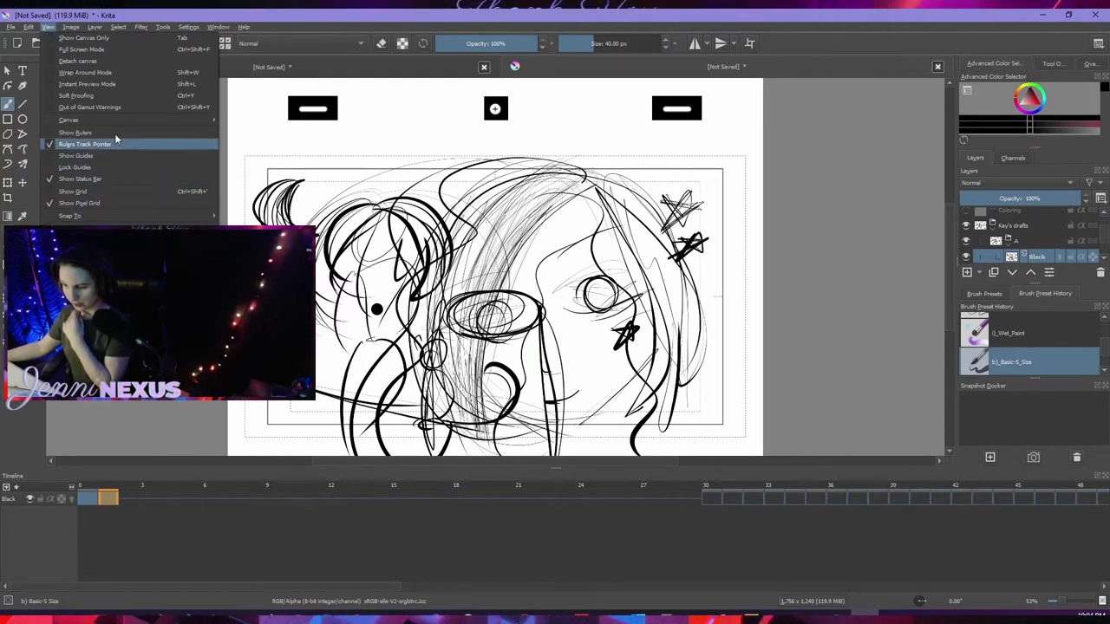
mouse_move(92, 28)
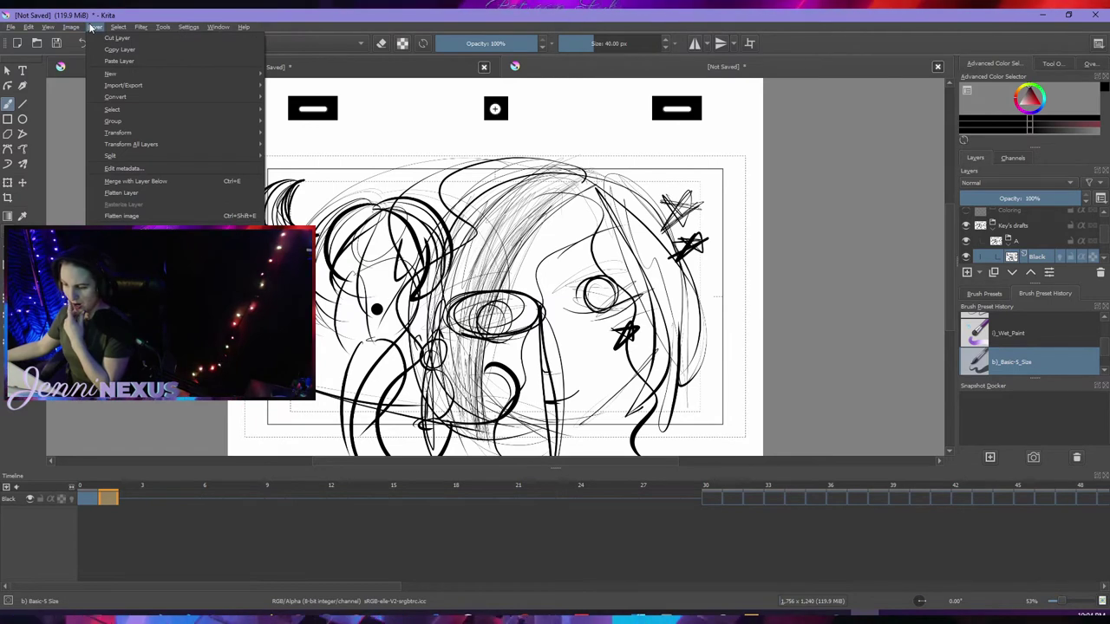
mouse_move(144, 97)
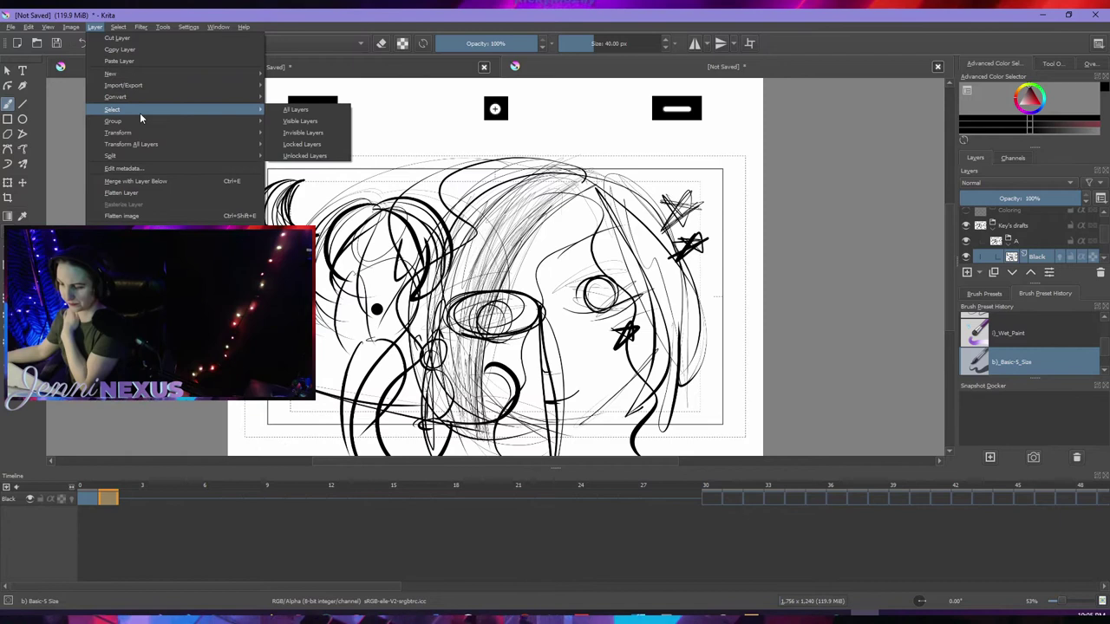
mouse_move(145, 157)
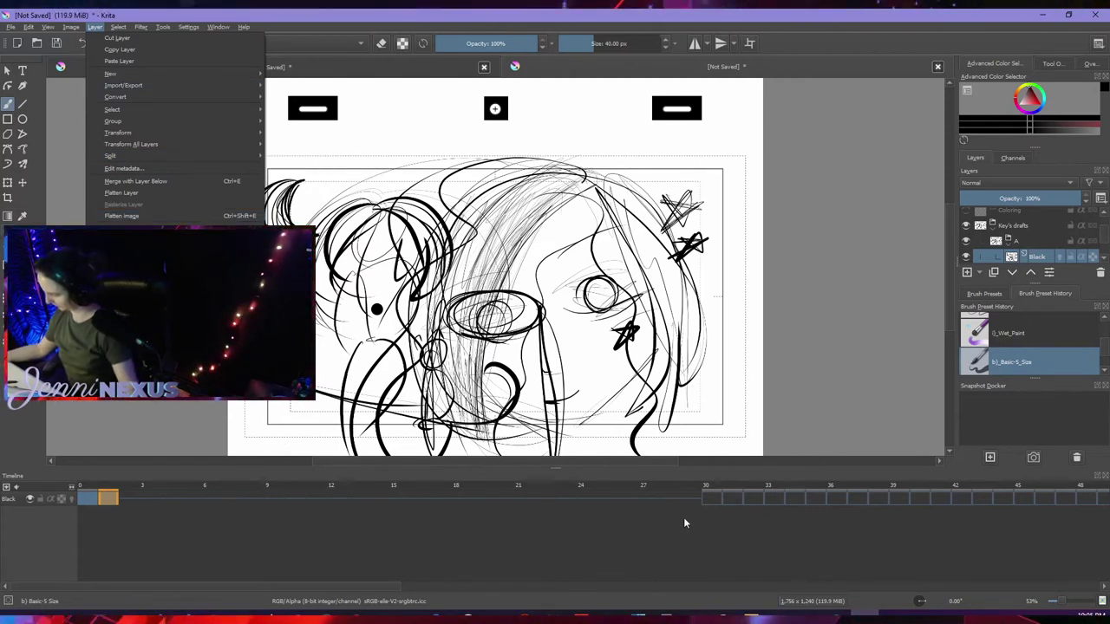
- Draw a large rough oval near the centre of frame 30 and flip between it and the neighbouring frames
click(714, 501)
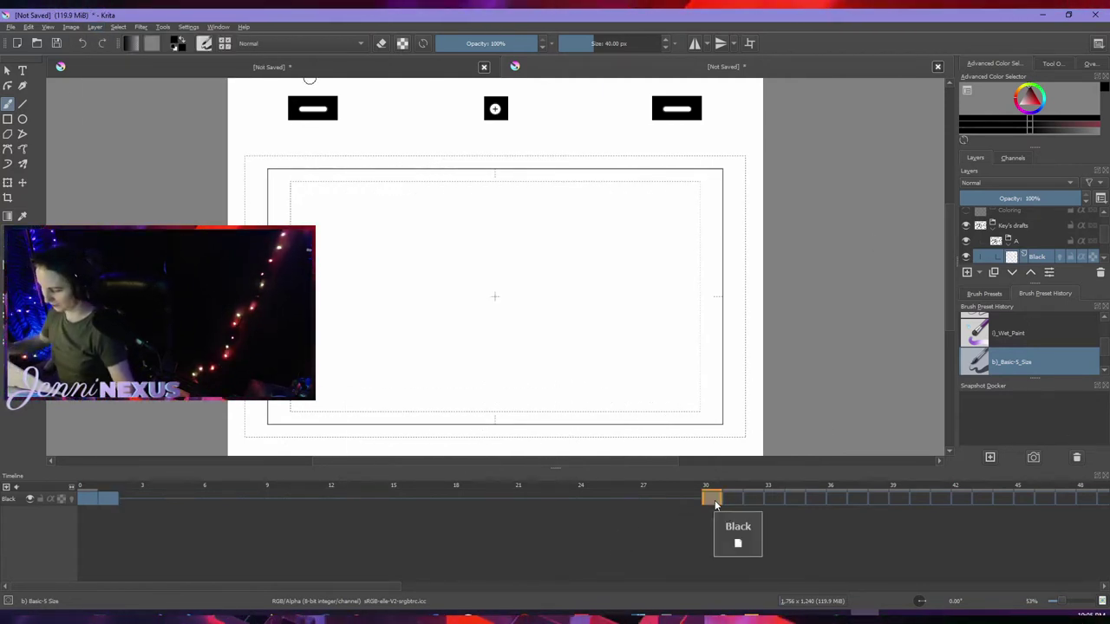
mouse_move(523, 218)
mouse_down()
mouse_move(498, 352)
mouse_move(533, 217)
mouse_up()
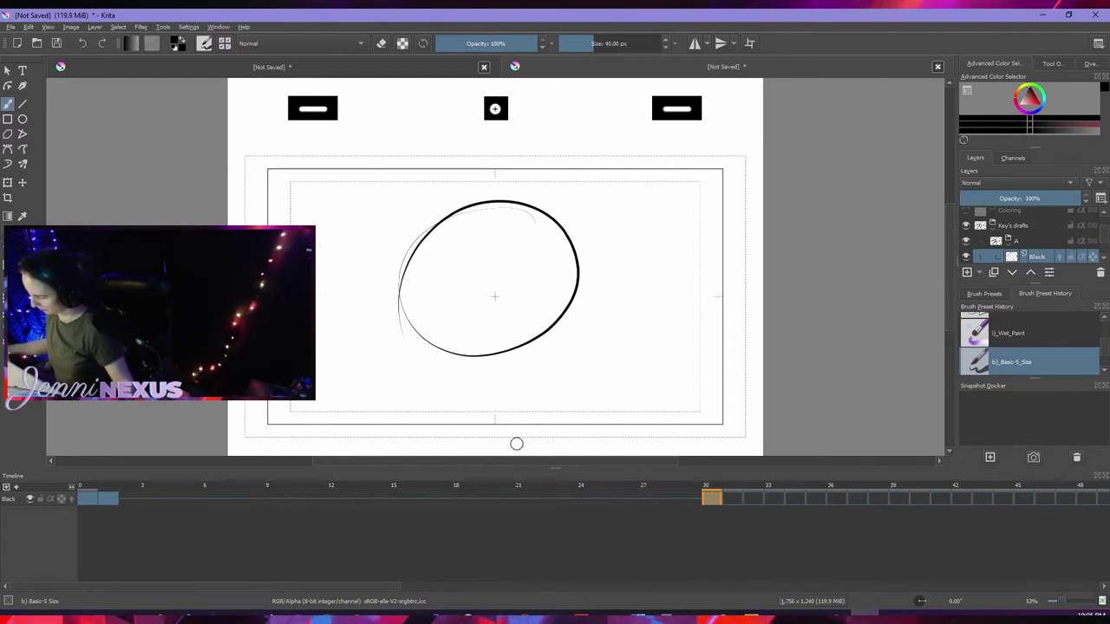
click(693, 502)
click(707, 502)
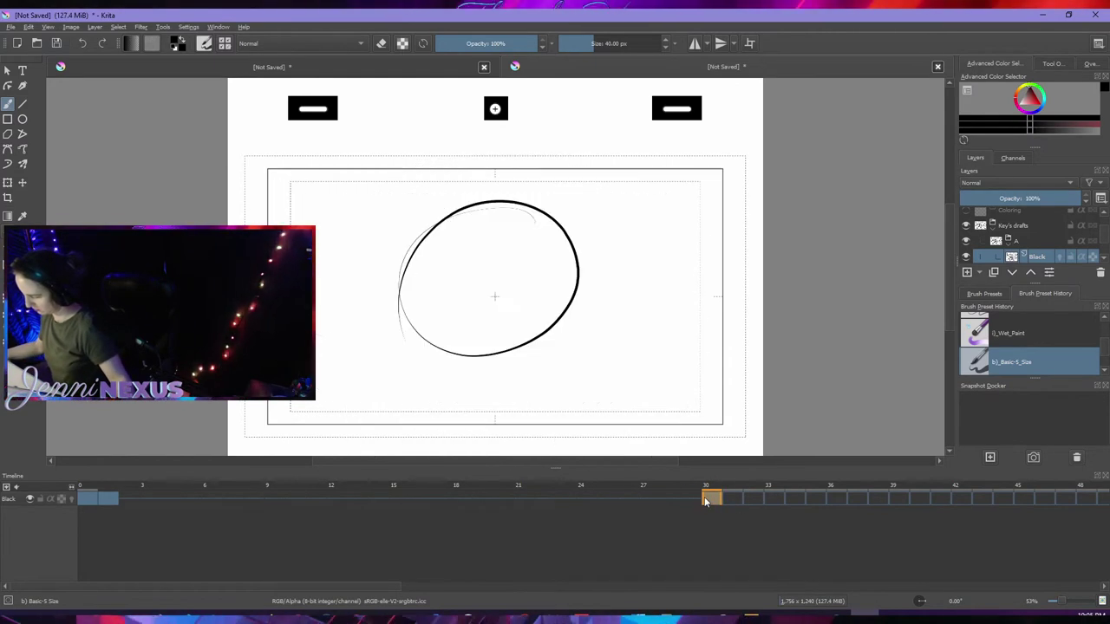
click(695, 502)
click(673, 499)
click(755, 500)
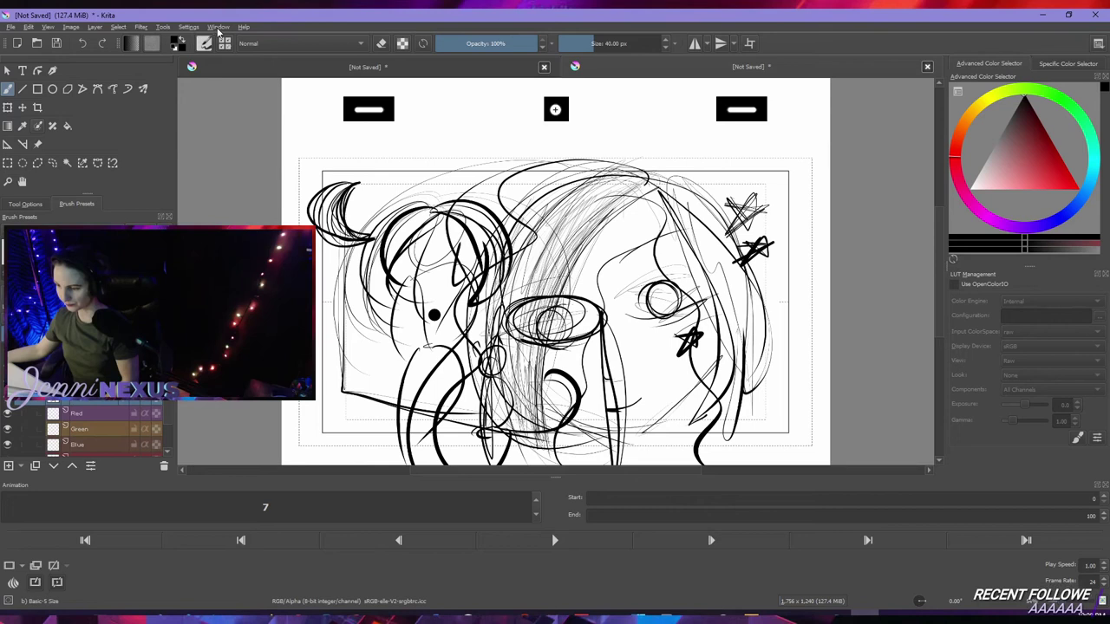
- Switch to the Animation workspace and make the timeline area taller
click(218, 27)
mouse_move(316, 68)
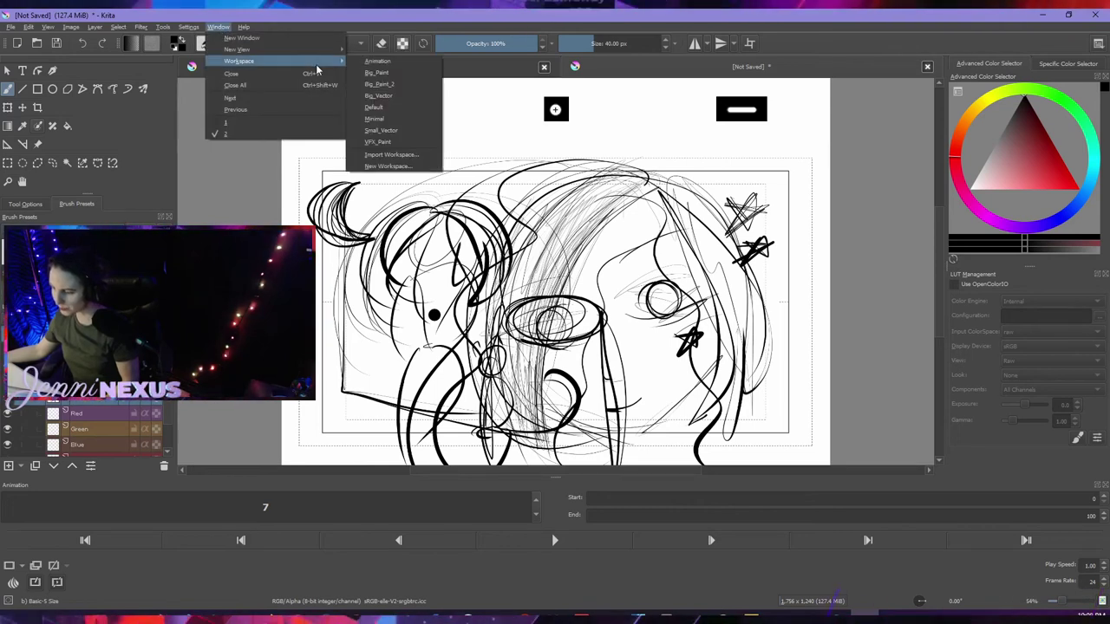
click(375, 63)
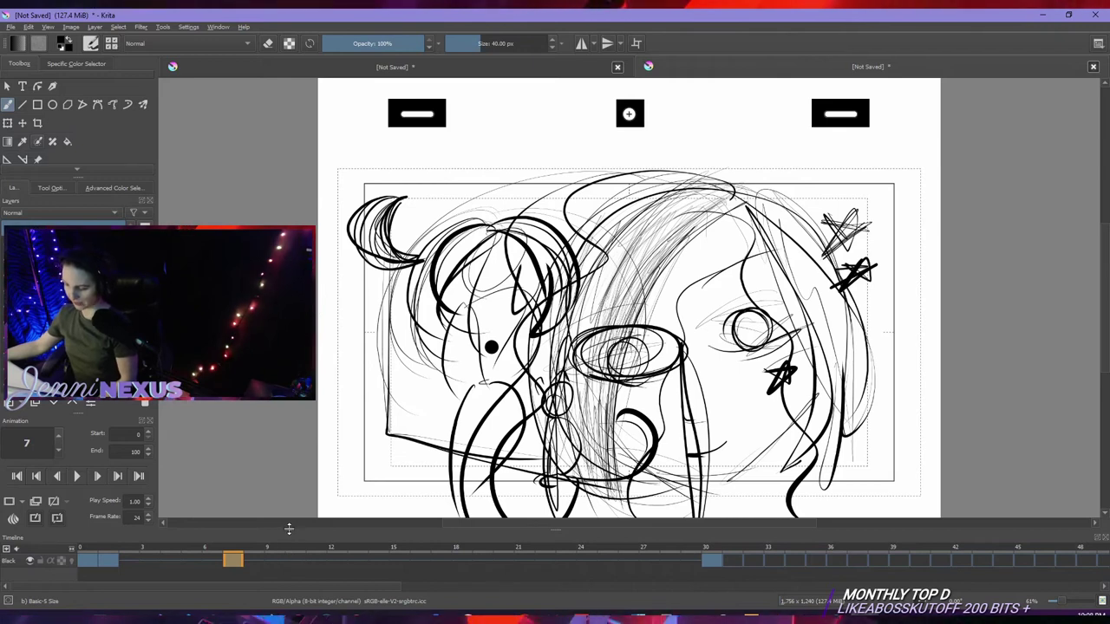
drag(289, 528, 303, 462)
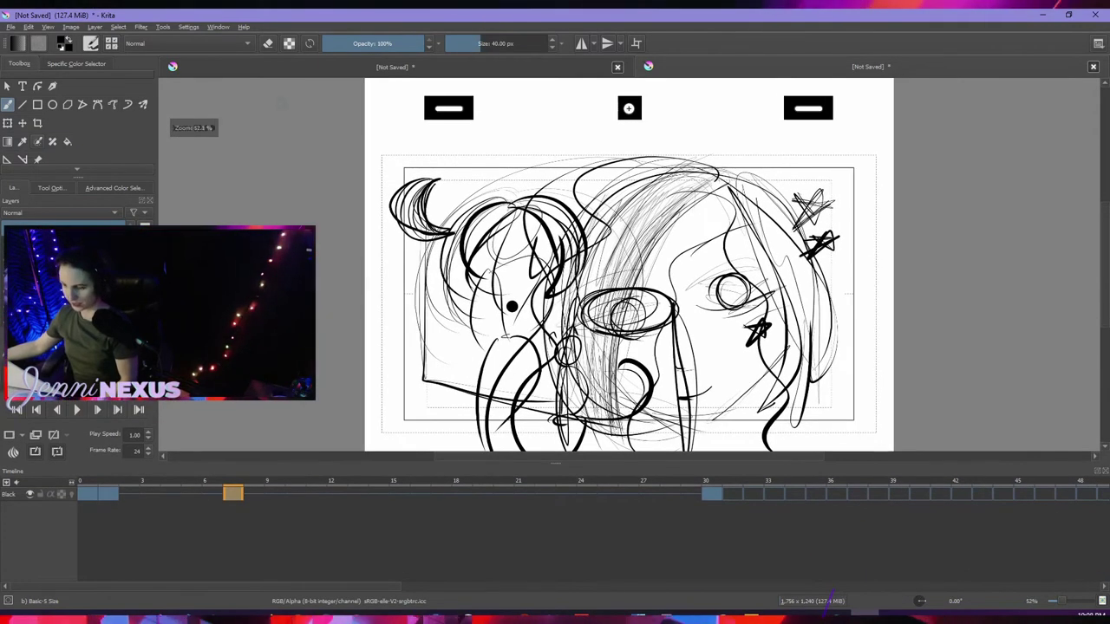
- Show the Onion Skins and Palette dockers in the animation workspace
click(218, 27)
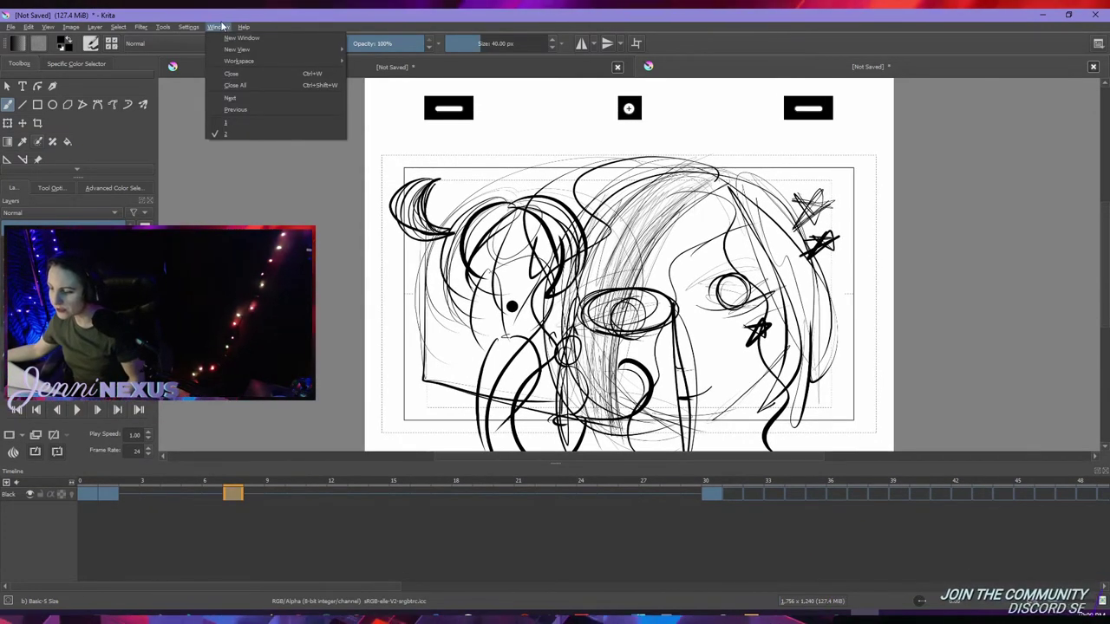
mouse_move(193, 28)
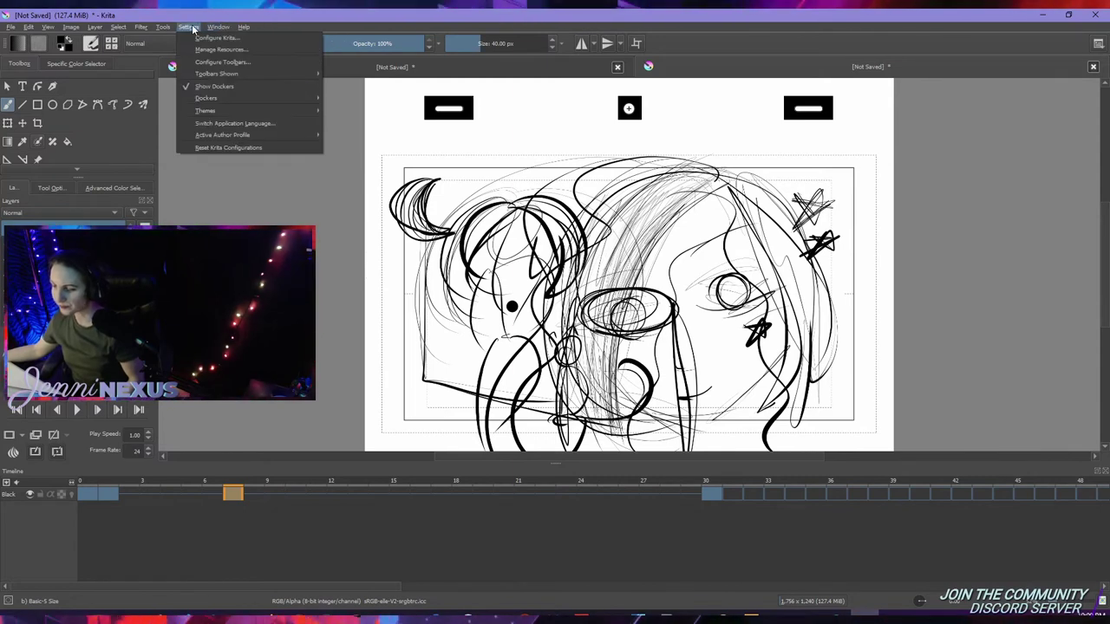
mouse_move(301, 101)
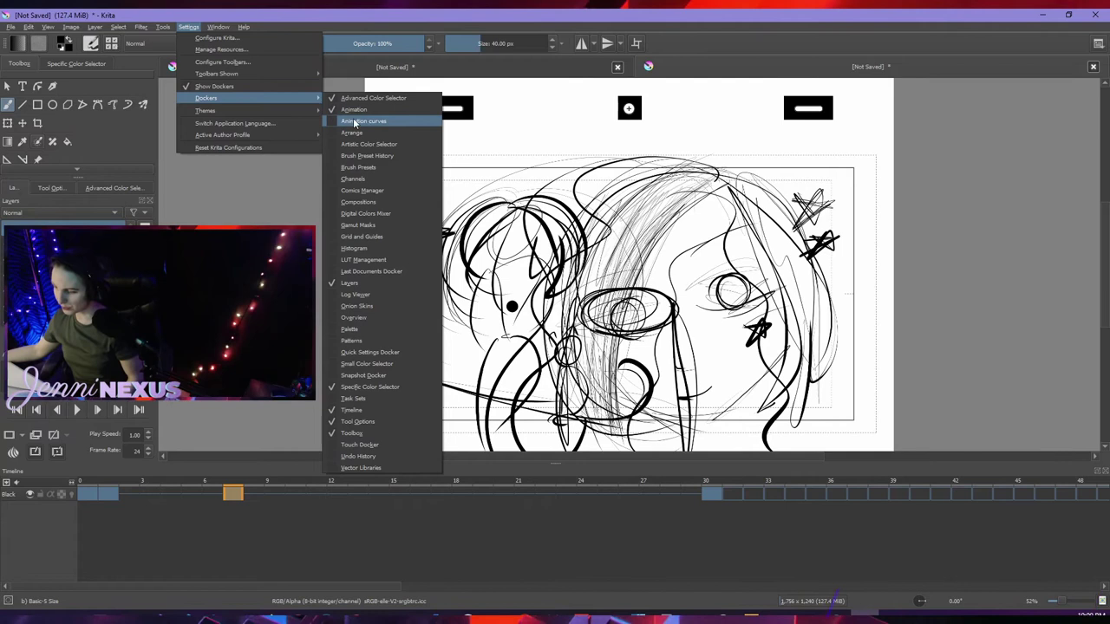
click(335, 308)
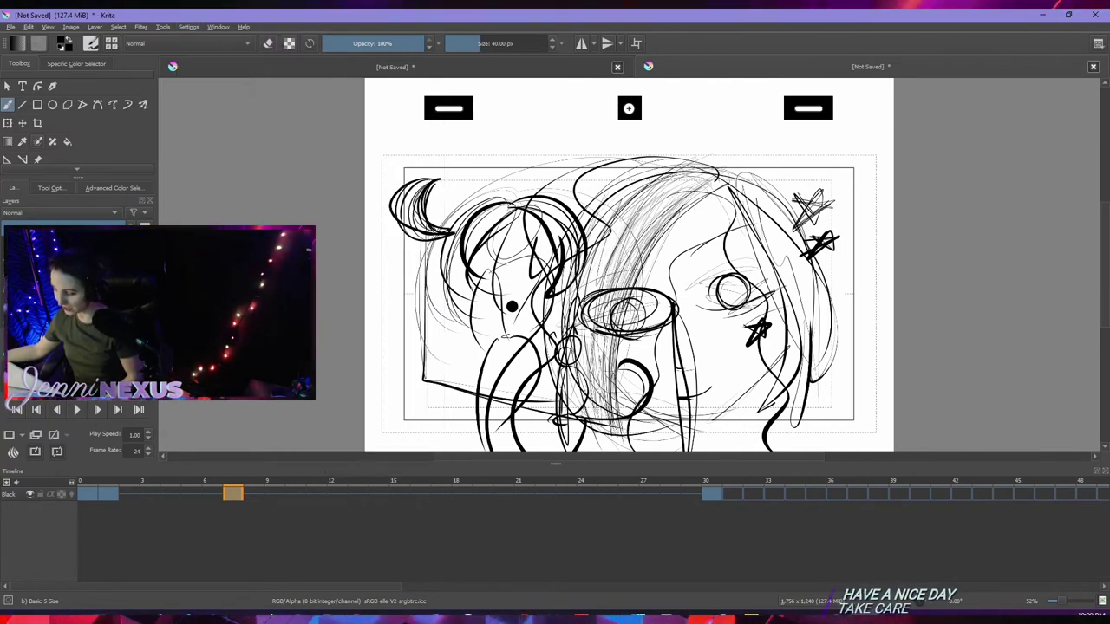
click(189, 27)
mouse_move(292, 101)
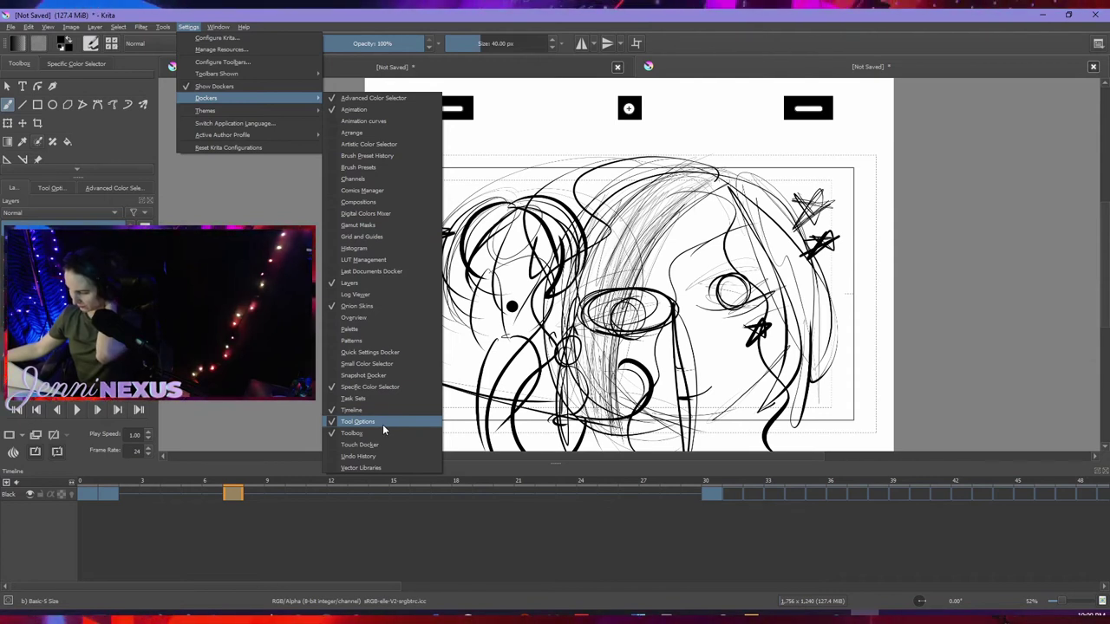
click(332, 328)
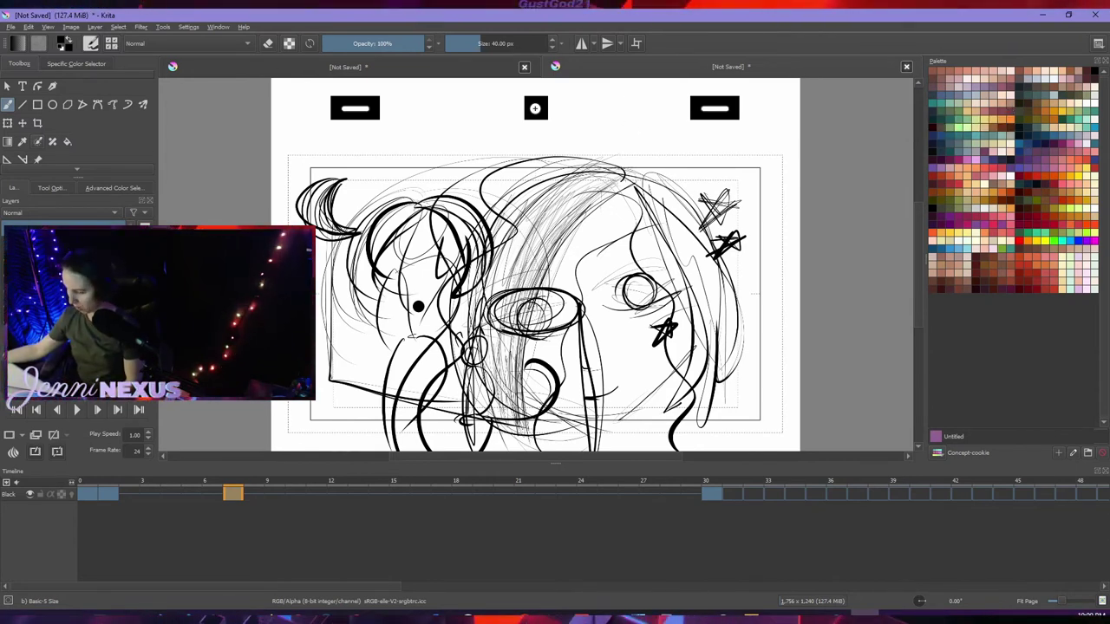
- Play the animation briefly from the current frame and stop playback
click(76, 411)
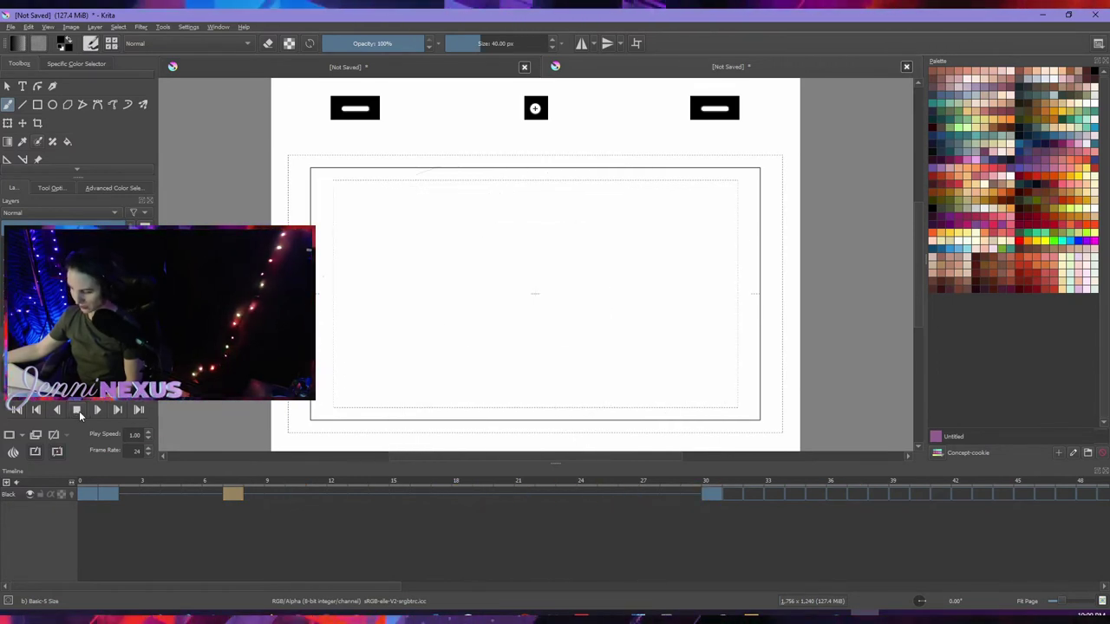
click(77, 411)
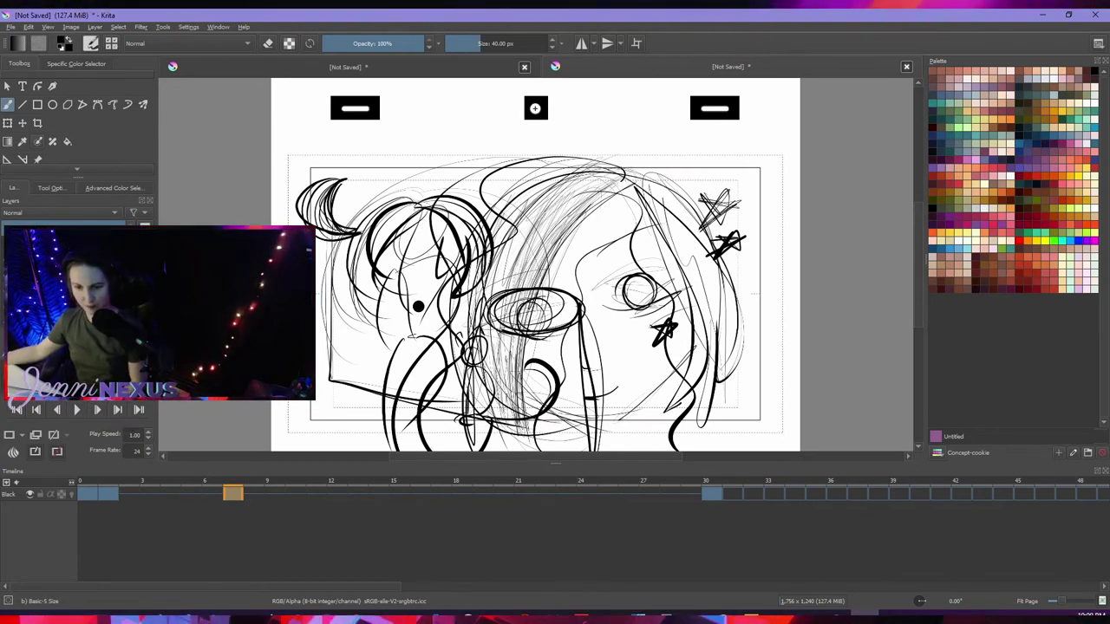
- Widen the floating Onion Skins window to show all its frame sliders and place it over the later frames of the timeline
drag(173, 260, 162, 335)
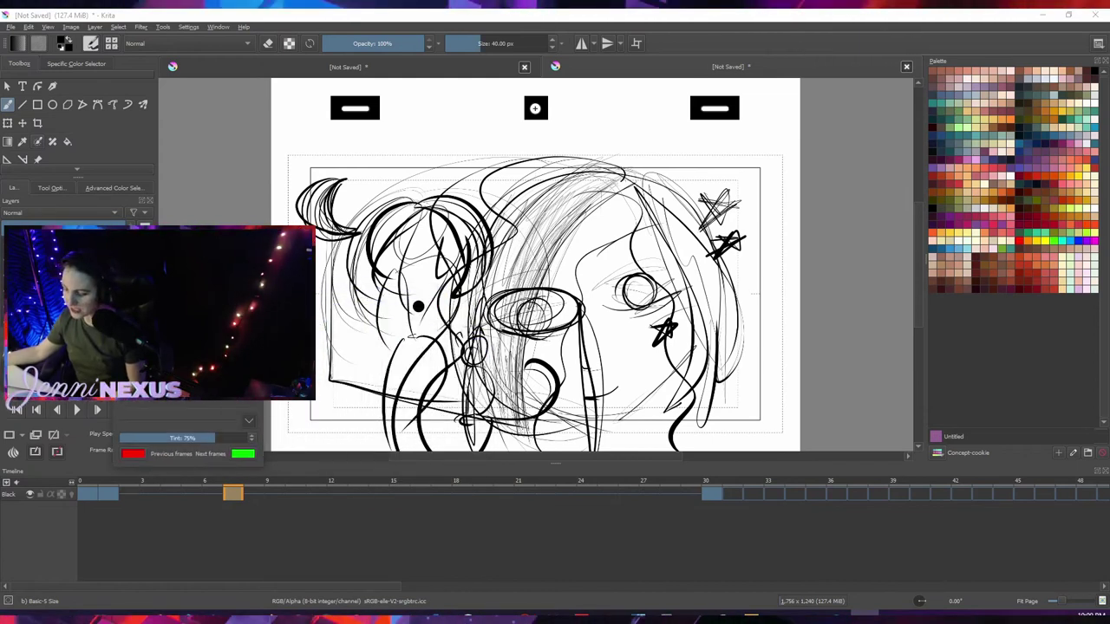
drag(265, 365, 484, 366)
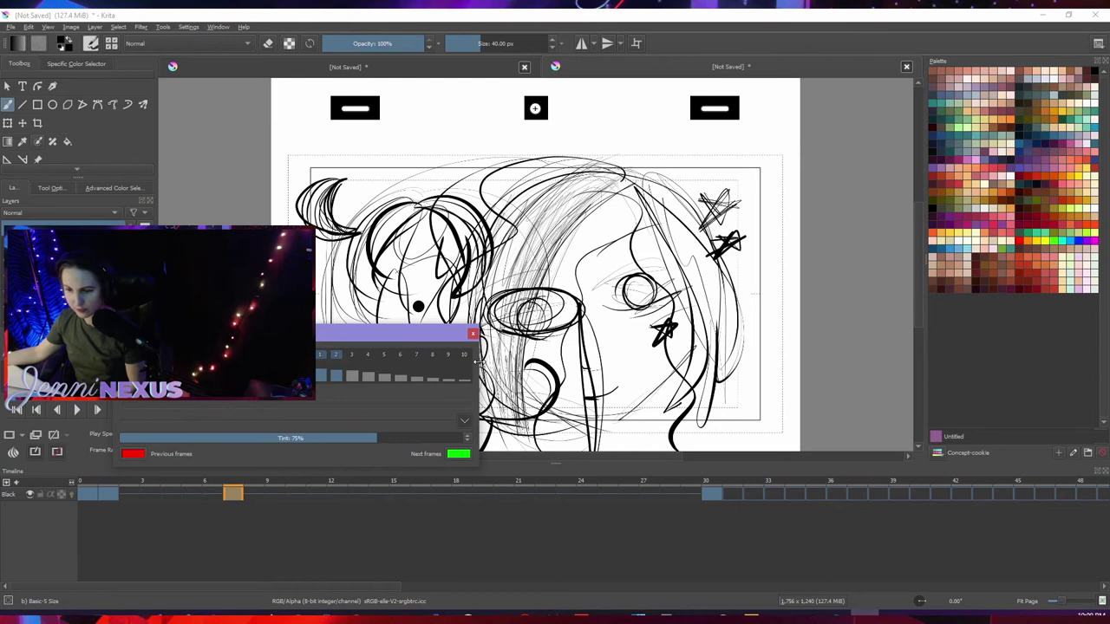
drag(326, 333, 371, 451)
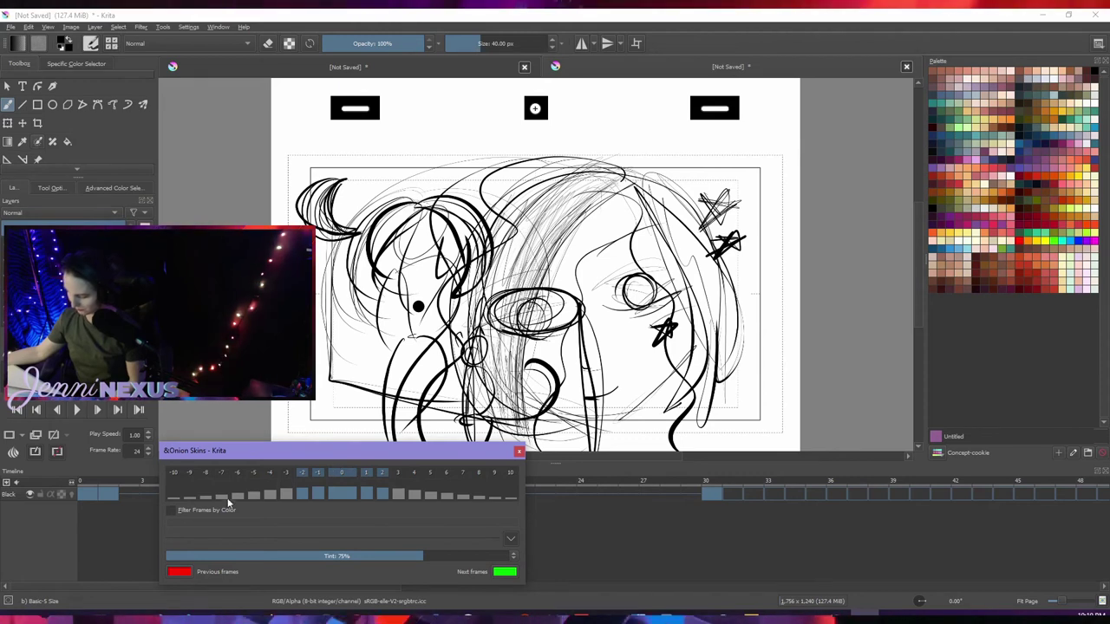
drag(328, 449, 825, 448)
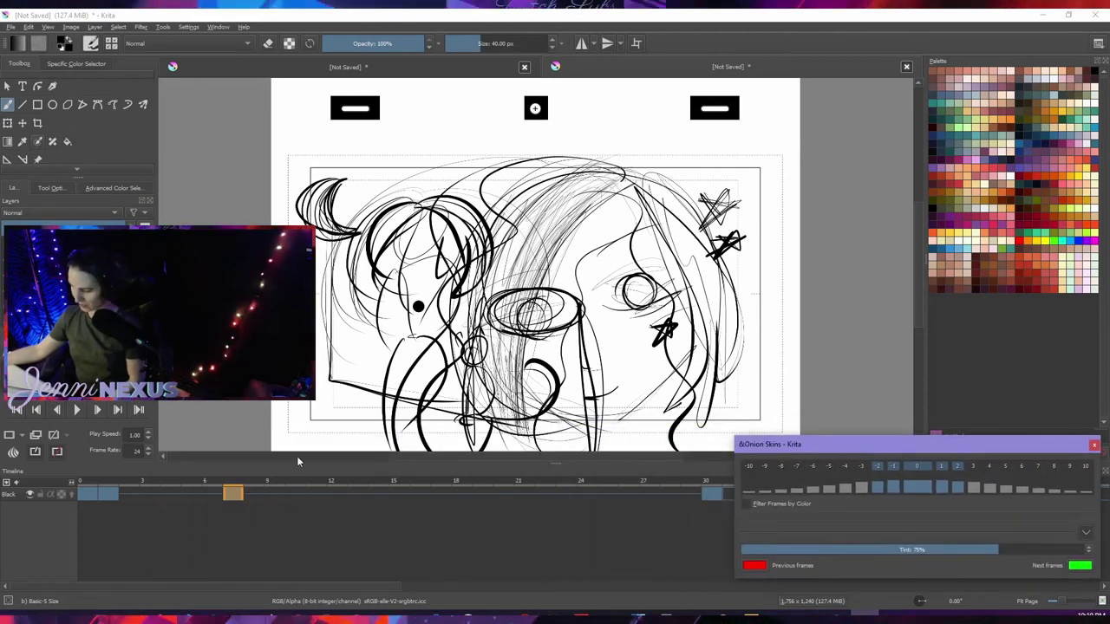
- Select frames 1 and 2 of the Black layer in the timeline
drag(177, 497, 108, 492)
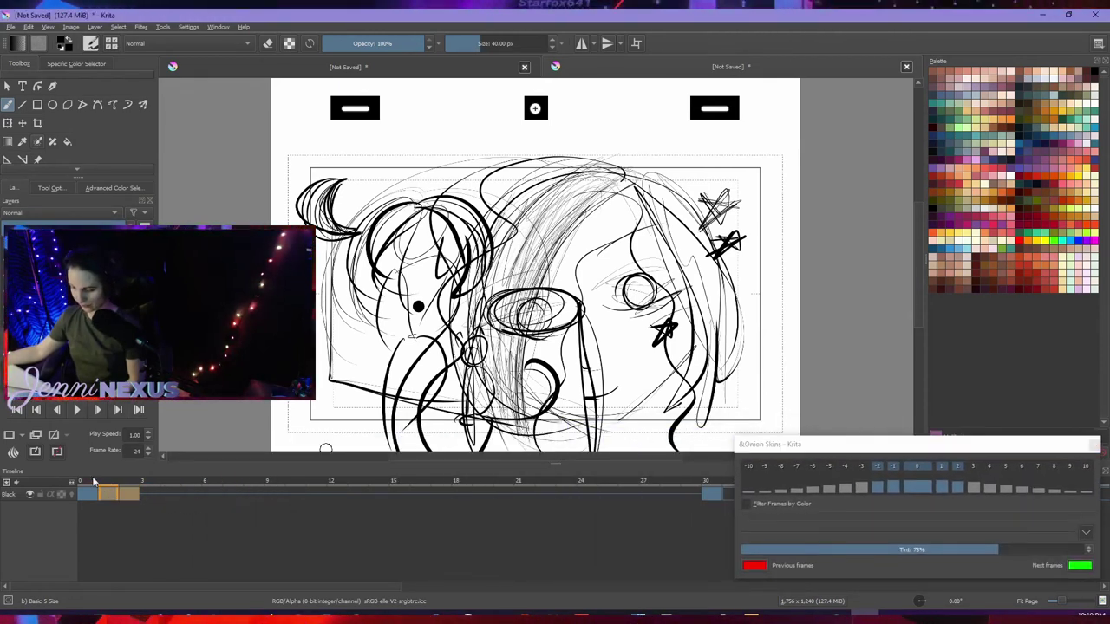